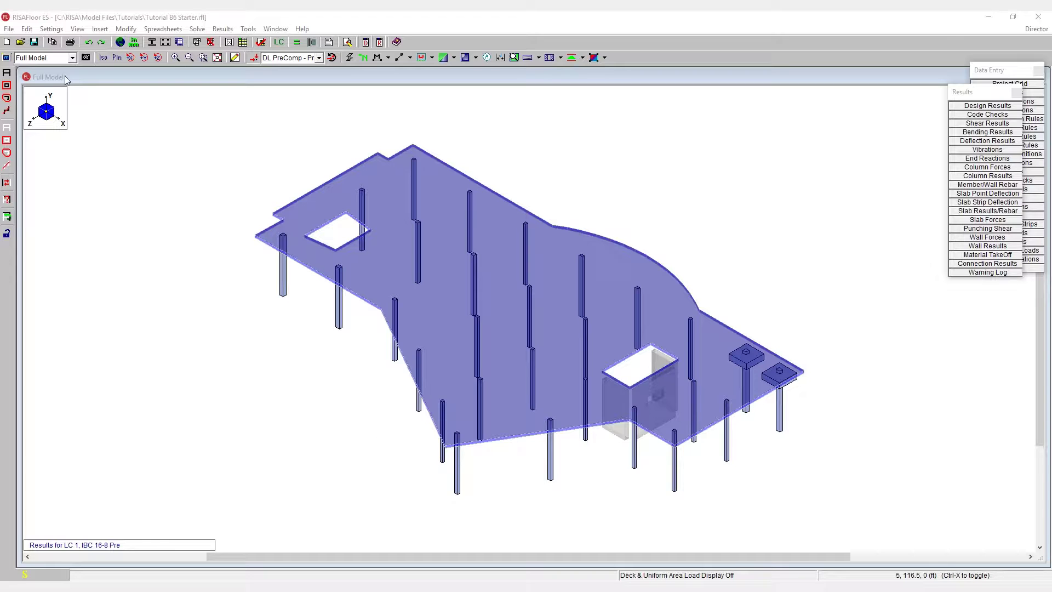
# - Switch the view to '1: Floor Plan 1(Slab)' and zoom out on the plan
pyautogui.click(55, 58)
pyautogui.click(50, 69)
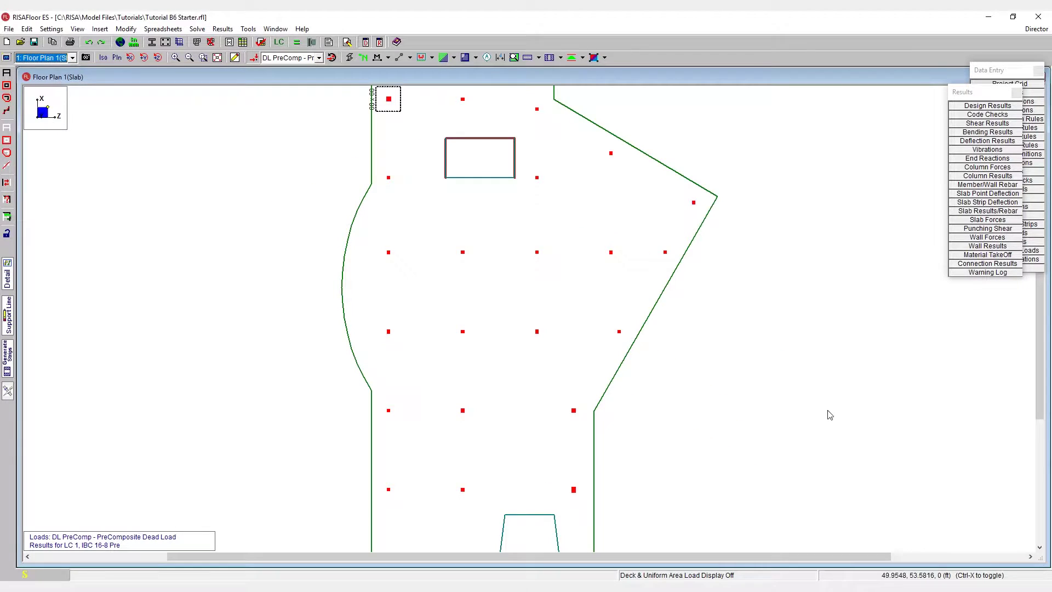
pyautogui.scroll(-3, 576, 351)
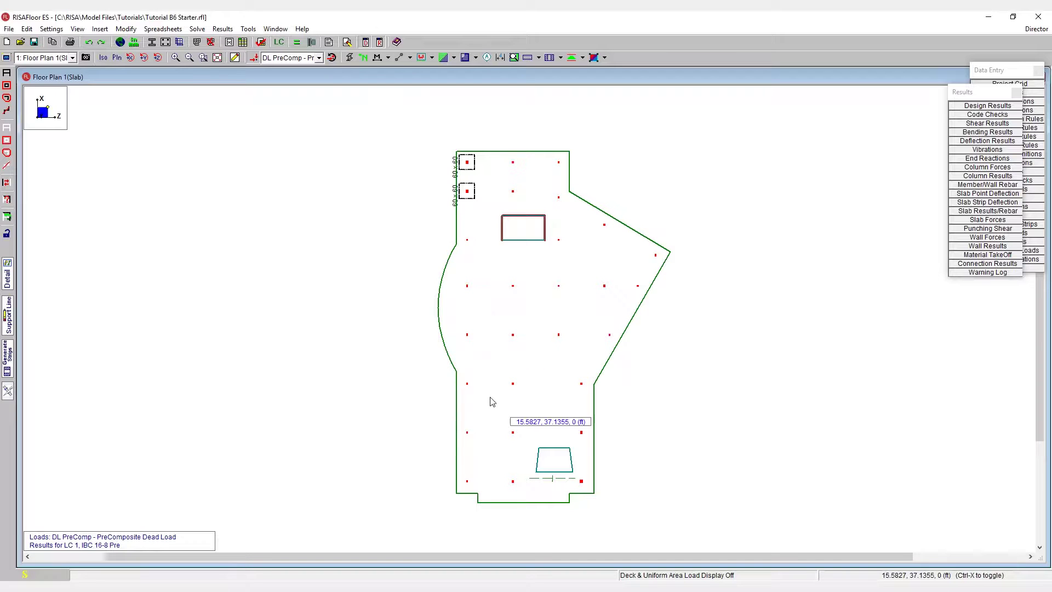
# - Contour the slab with MZ moments, then MX, back to MZ, and finally MX again
pyautogui.click(605, 58)
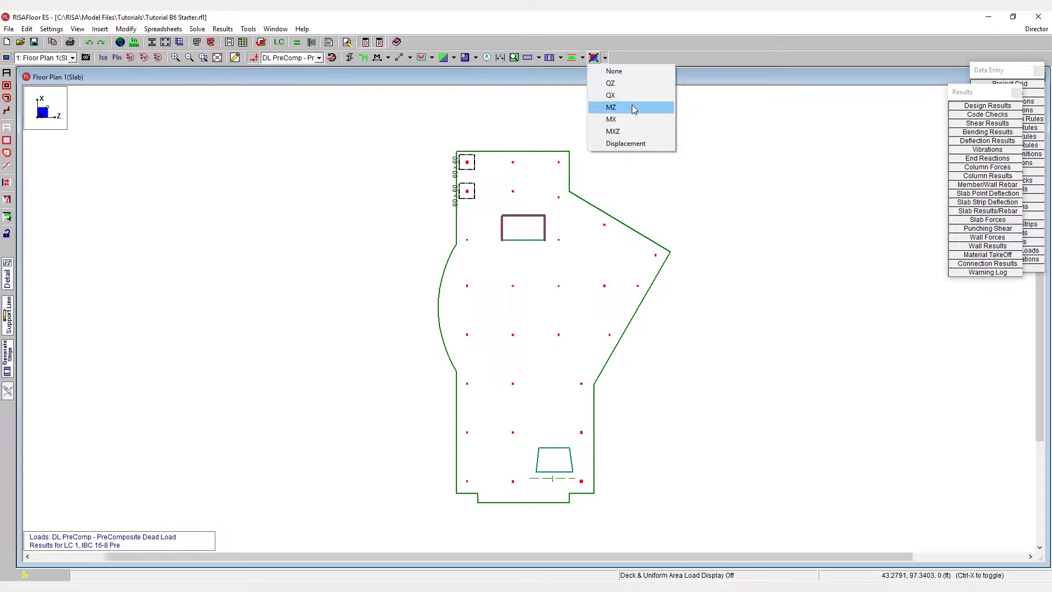
pyautogui.click(634, 108)
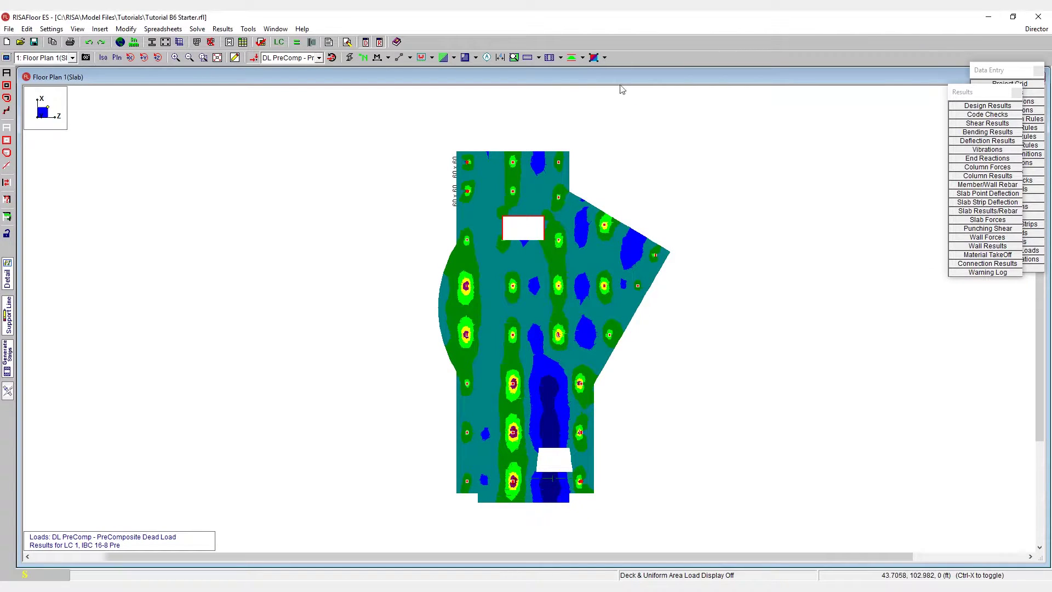
pyautogui.click(605, 58)
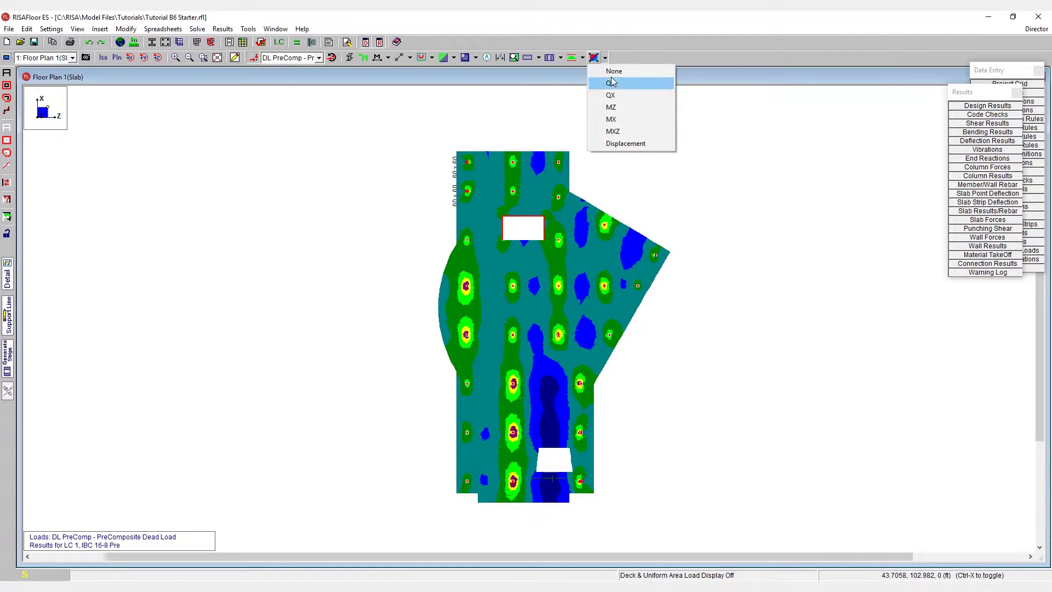
pyautogui.click(624, 120)
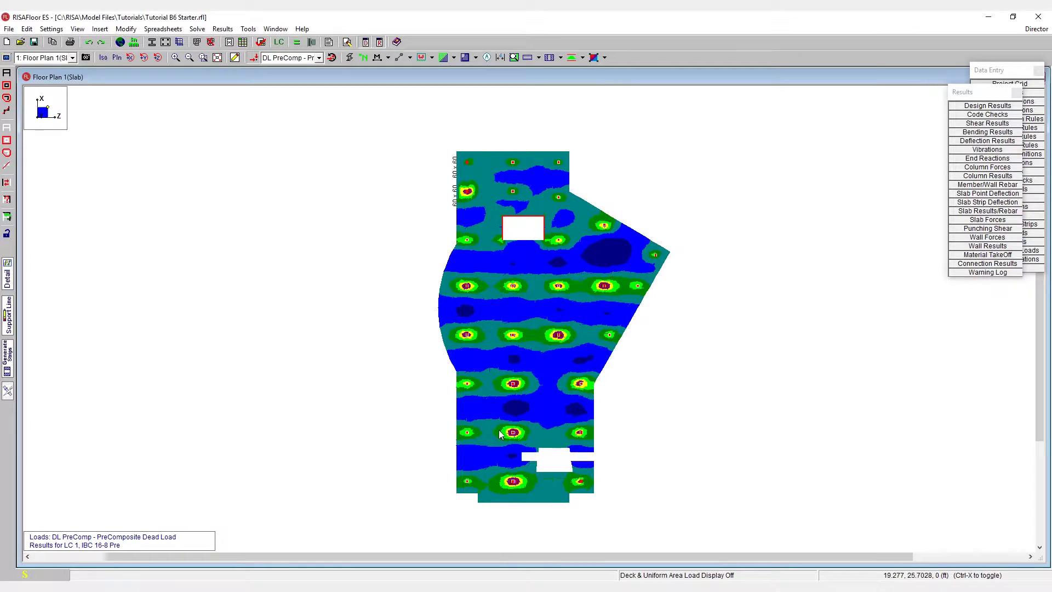
pyautogui.click(605, 57)
pyautogui.click(610, 105)
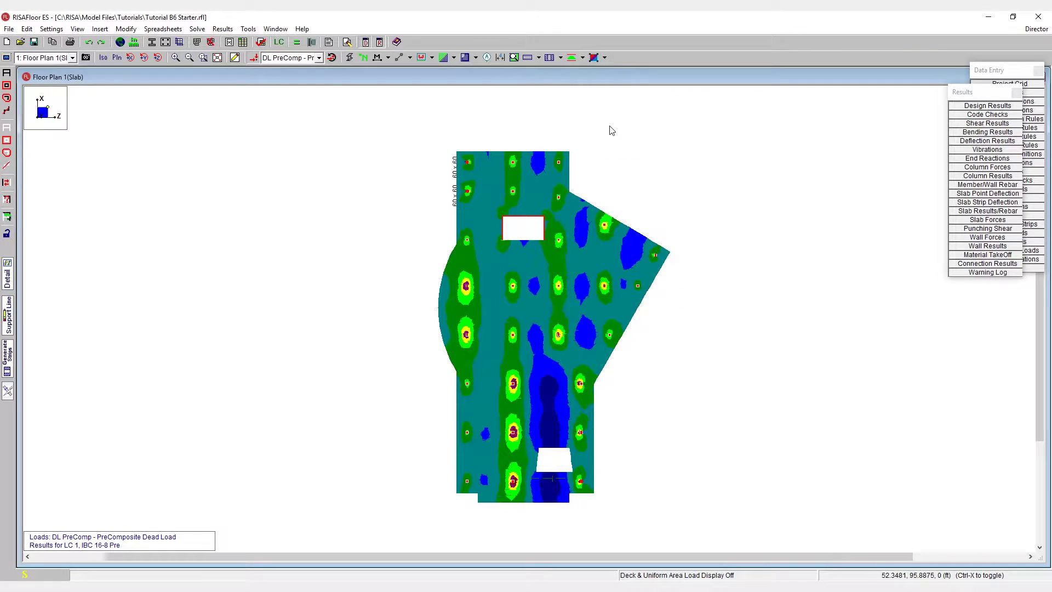
pyautogui.click(605, 58)
pyautogui.click(615, 123)
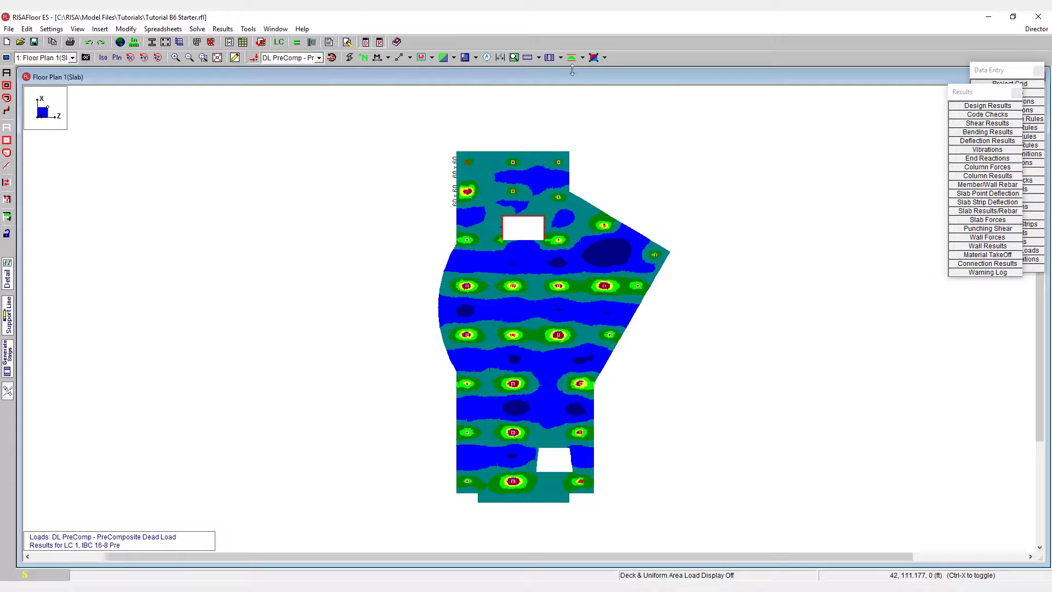
# - Display E-W support lines, E-W design strips and E-W DS column strips, zoomed in for inspection
pyautogui.click(561, 57)
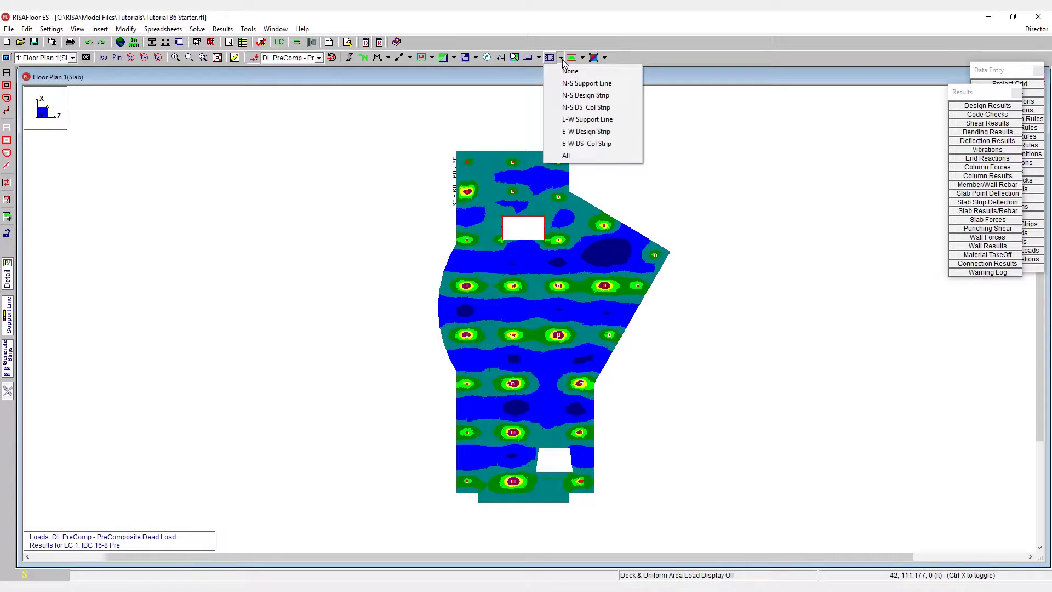
pyautogui.click(575, 120)
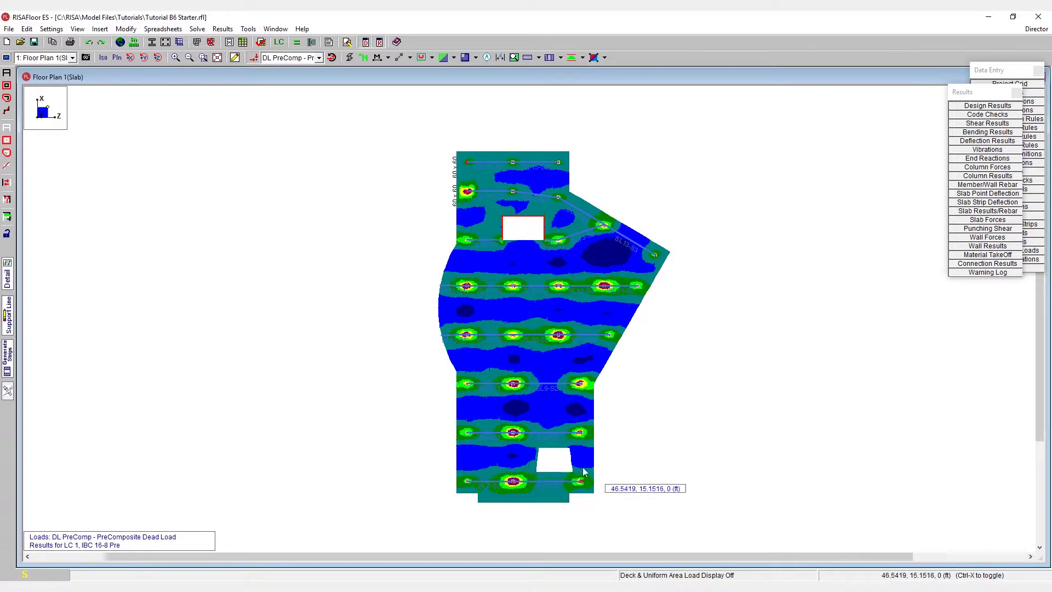
pyautogui.click(561, 58)
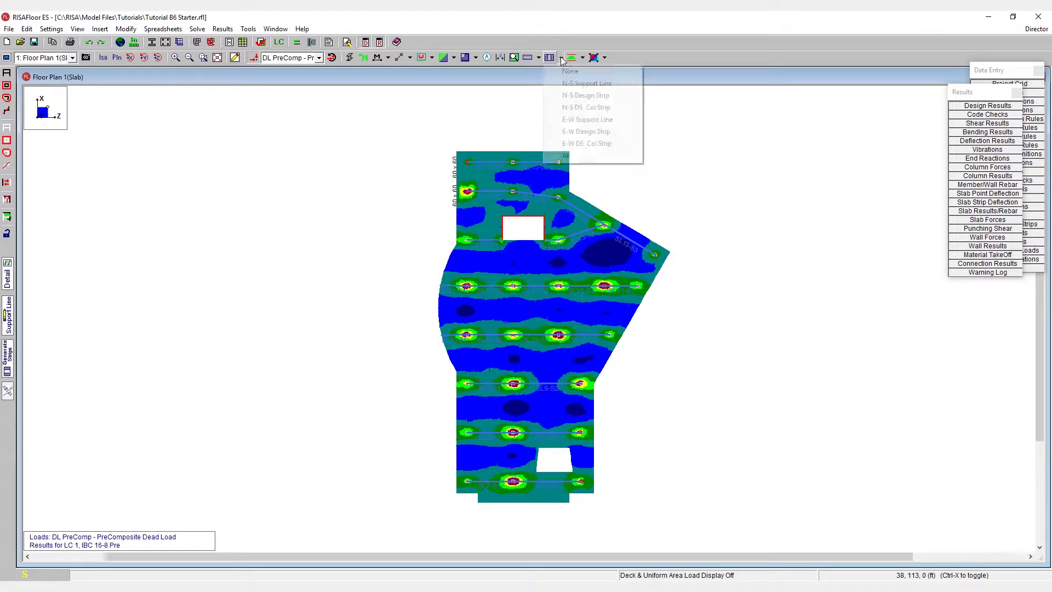
pyautogui.click(585, 132)
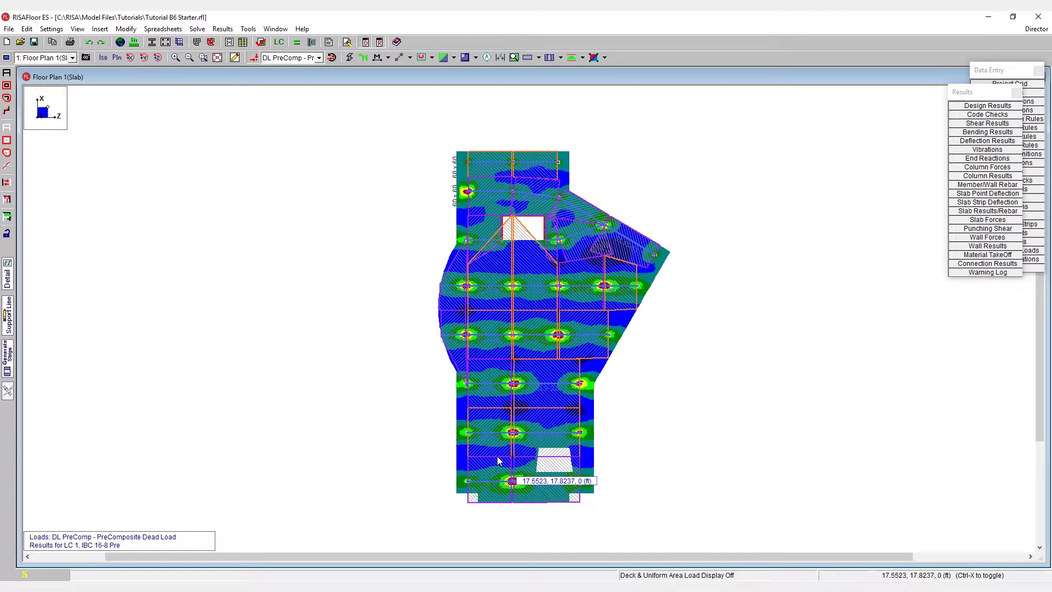
pyautogui.click(561, 57)
pyautogui.click(575, 144)
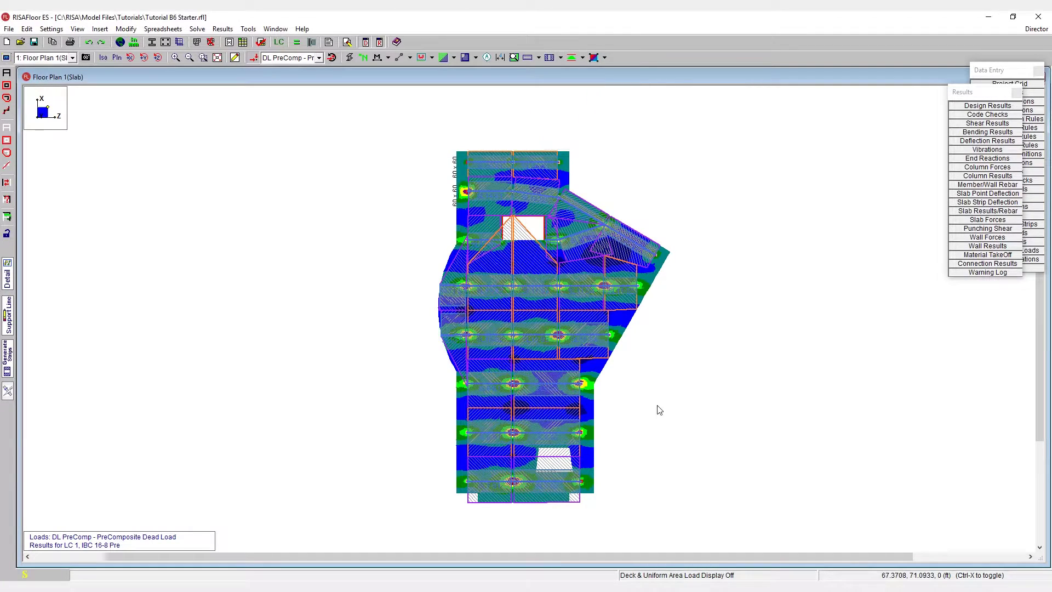
pyautogui.scroll(3, 505, 510)
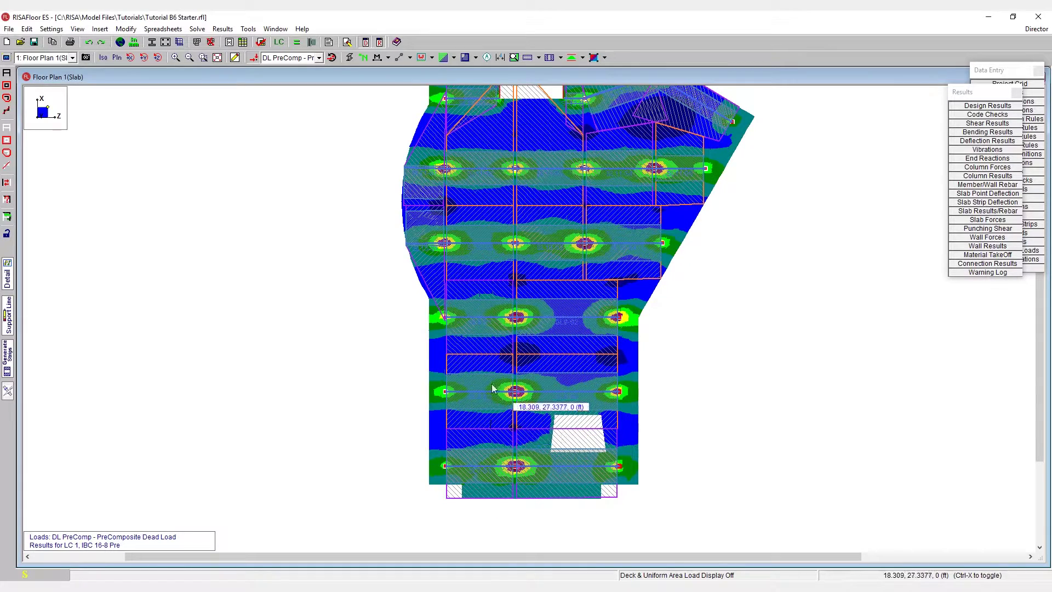
pyautogui.click(9, 281)
pyautogui.click(465, 394)
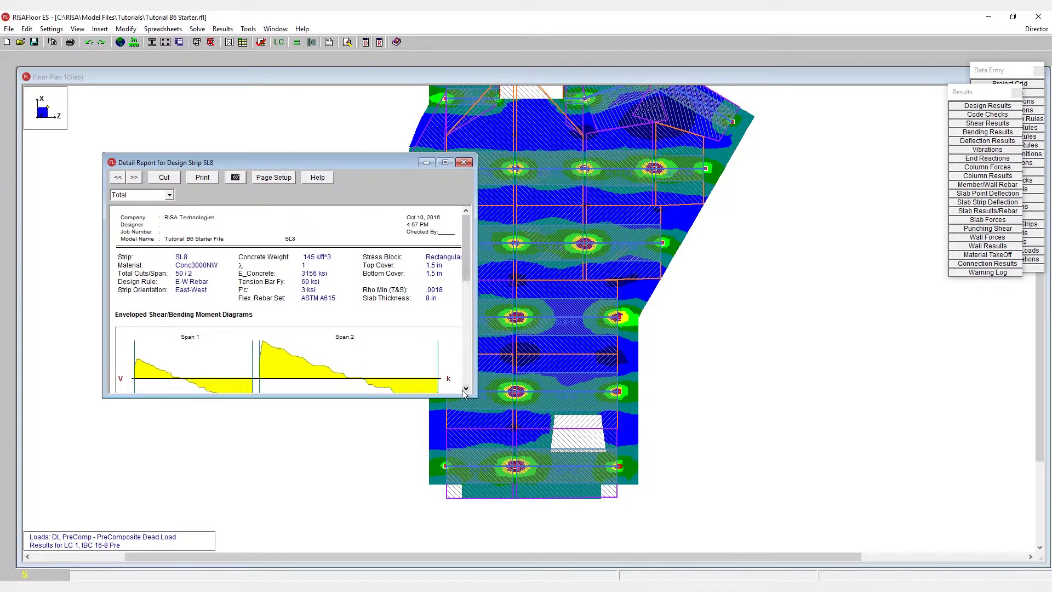
pyautogui.moveTo(197, 155); pyautogui.dragTo(225, 67)
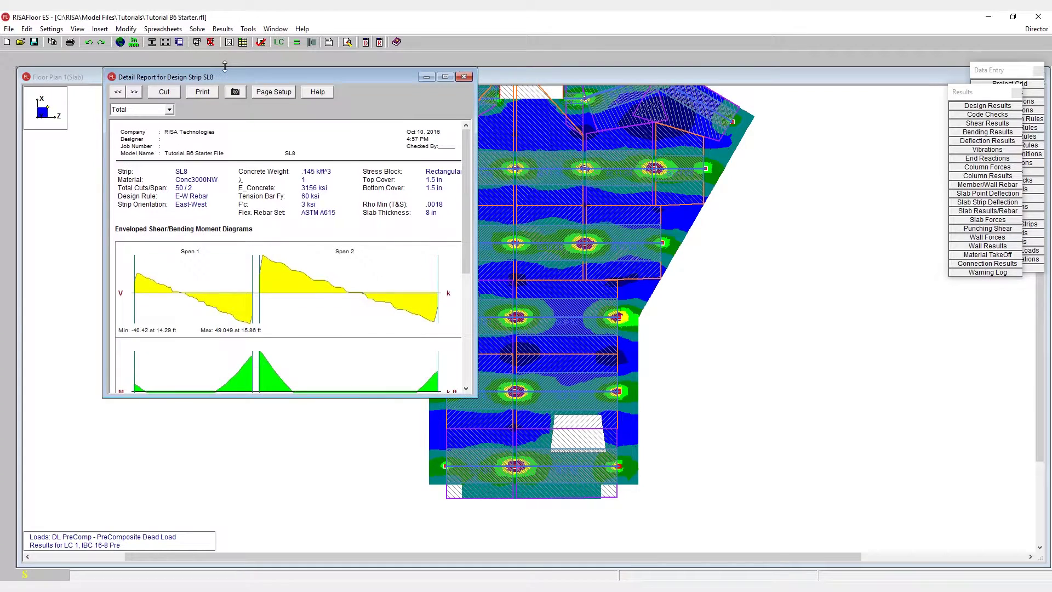
pyautogui.moveTo(283, 397); pyautogui.dragTo(284, 517)
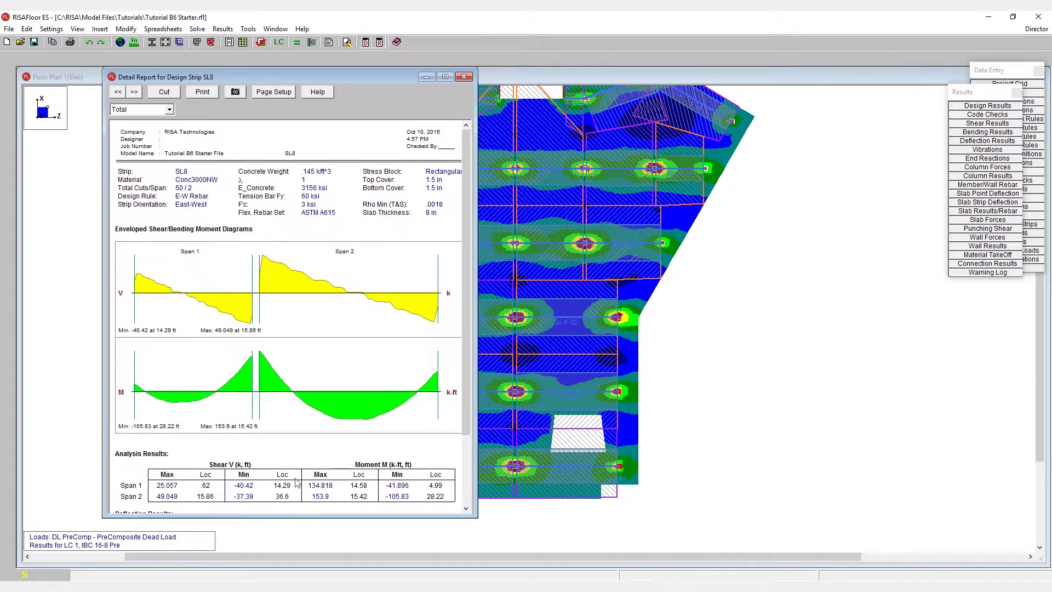
pyautogui.click(149, 111)
pyautogui.click(151, 126)
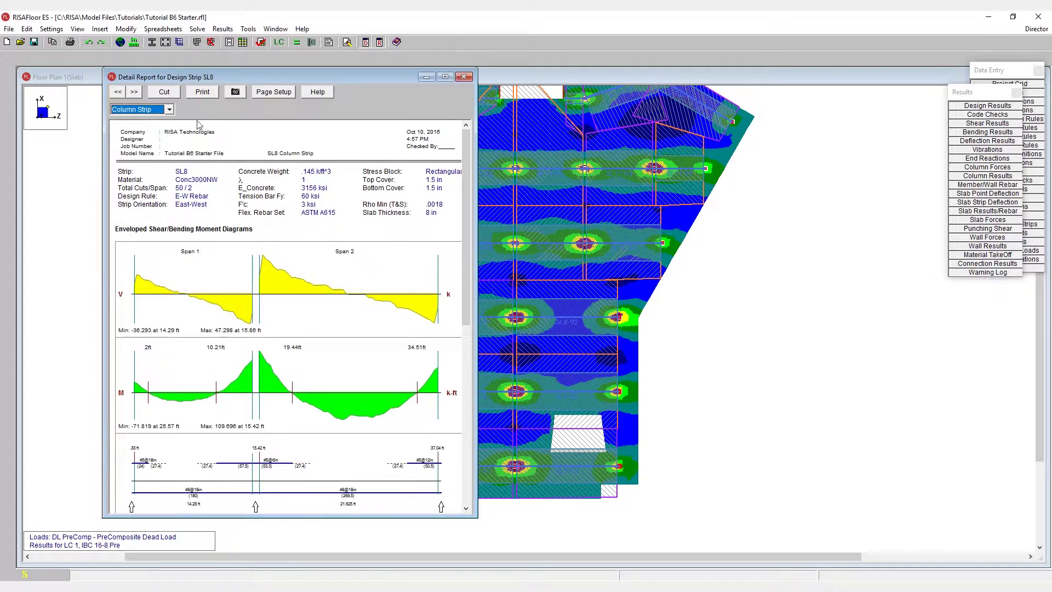
pyautogui.click(165, 94)
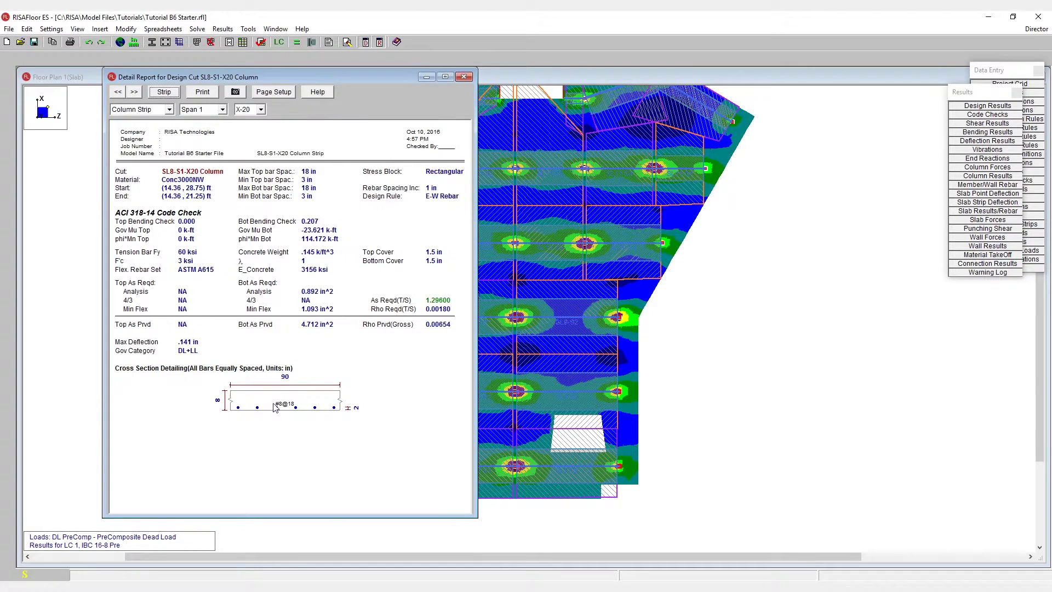
pyautogui.click(463, 77)
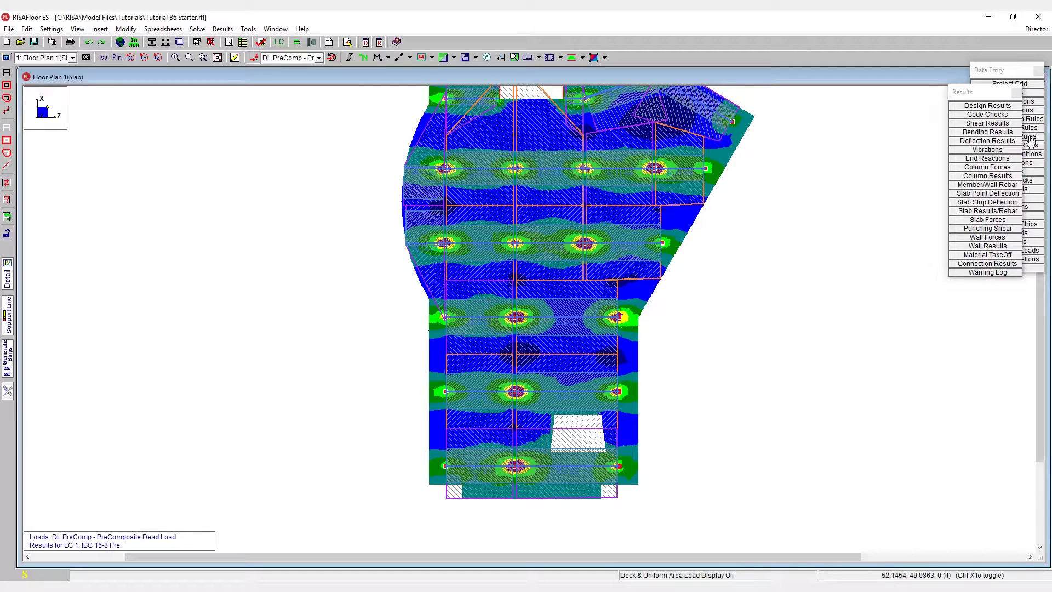
# - Close the floating Results and Data Entry lists, then reopen the Data Entry spreadsheet list
pyautogui.click(1017, 92)
pyautogui.click(1038, 71)
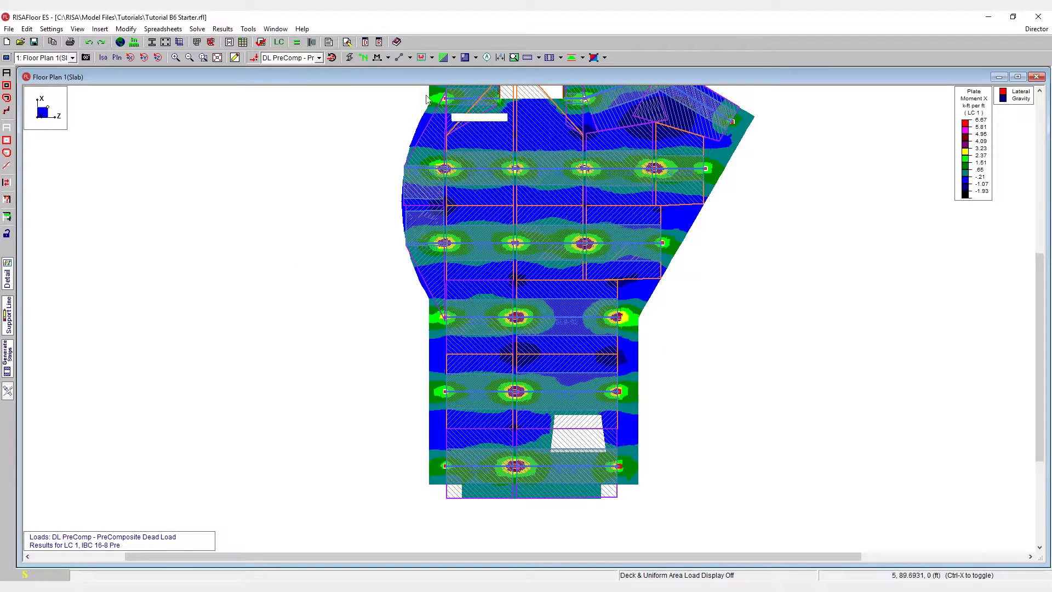
pyautogui.click(366, 43)
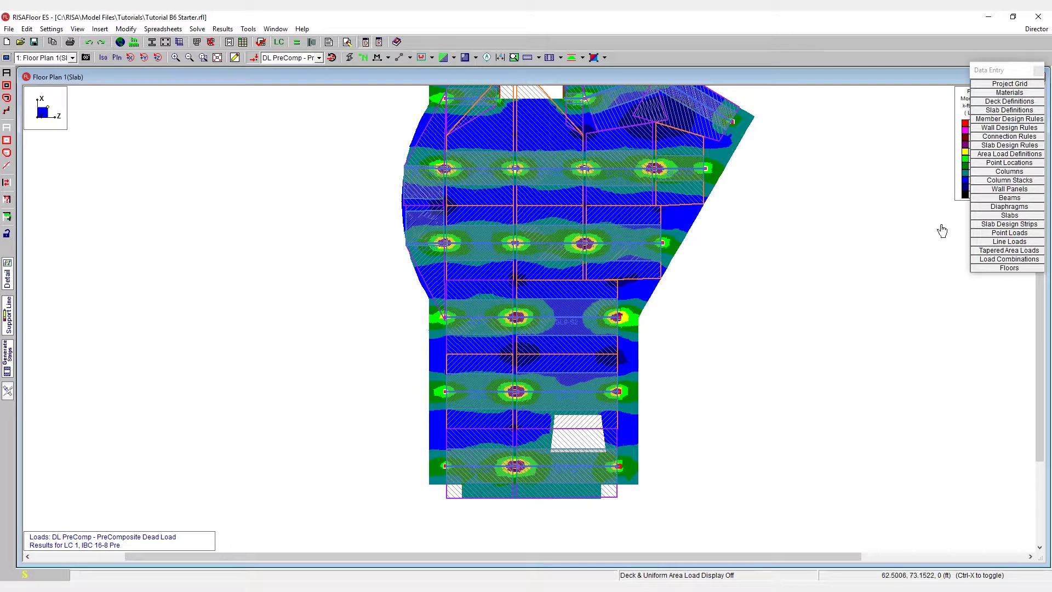
# - In Slab Design Strips, set SL8's Column Strip to Manual with width 9, accepting cleared results
pyautogui.click(1021, 224)
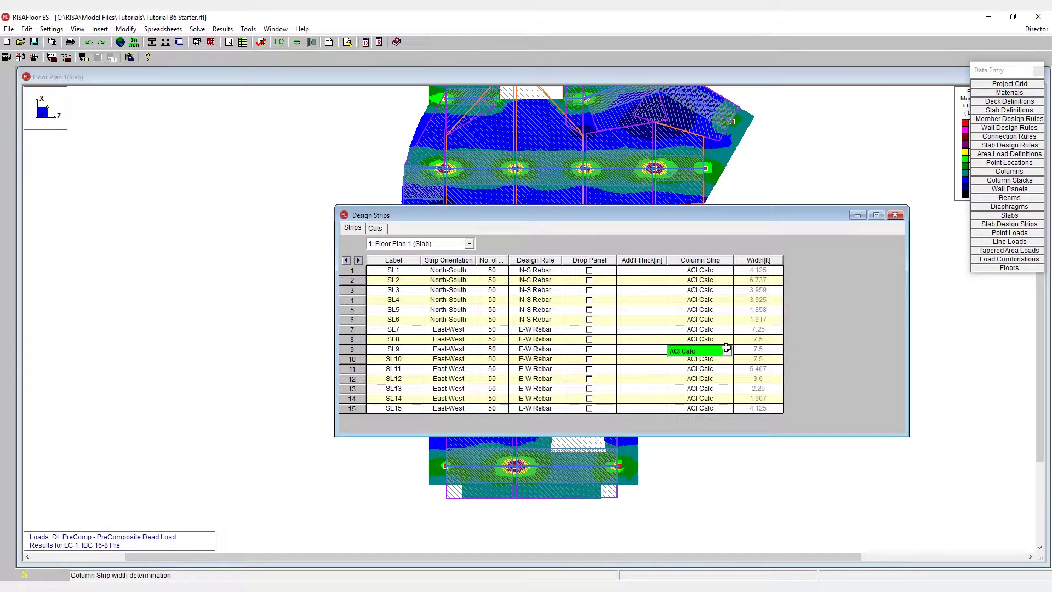
pyautogui.click(380, 339)
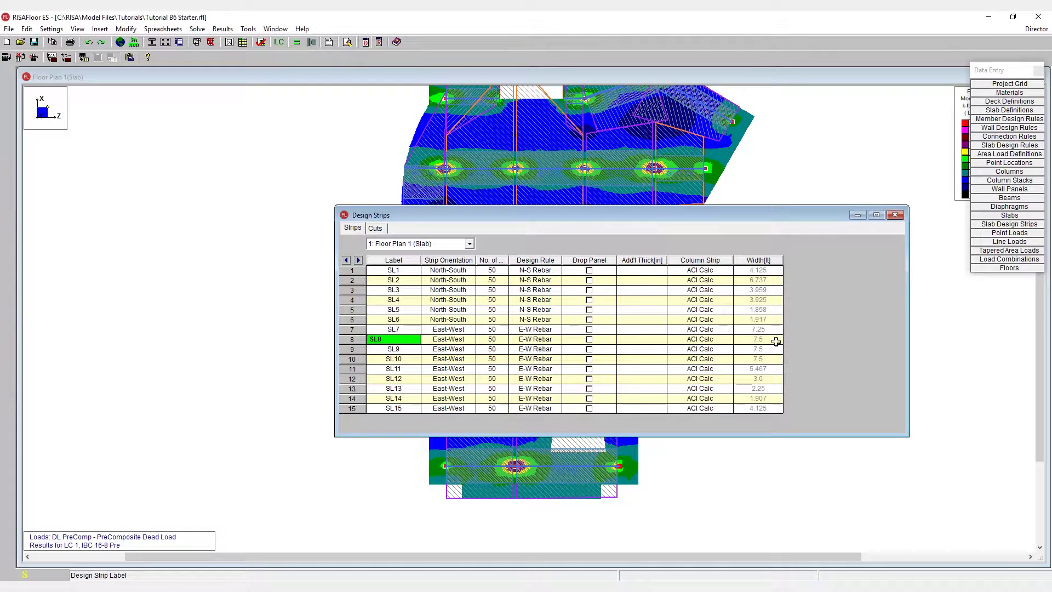
pyautogui.click(708, 340)
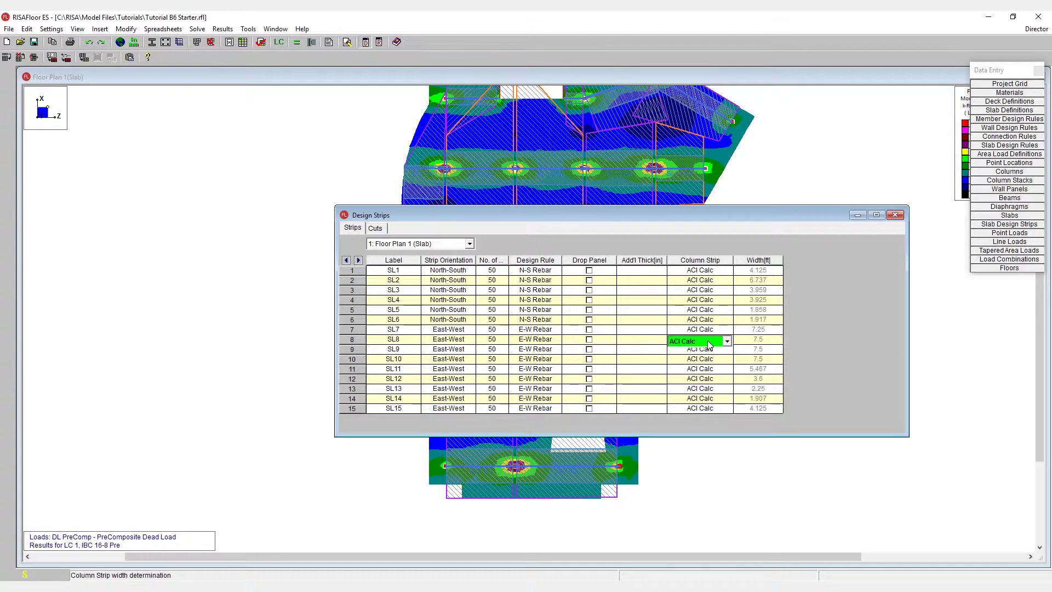
pyautogui.click(708, 340)
pyautogui.click(703, 360)
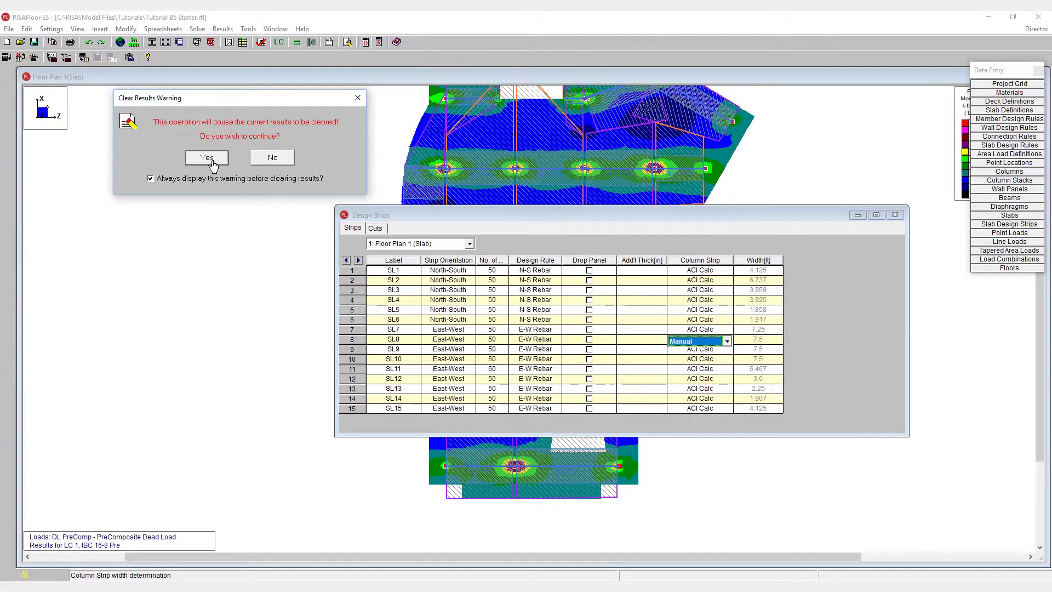
pyautogui.click(215, 165)
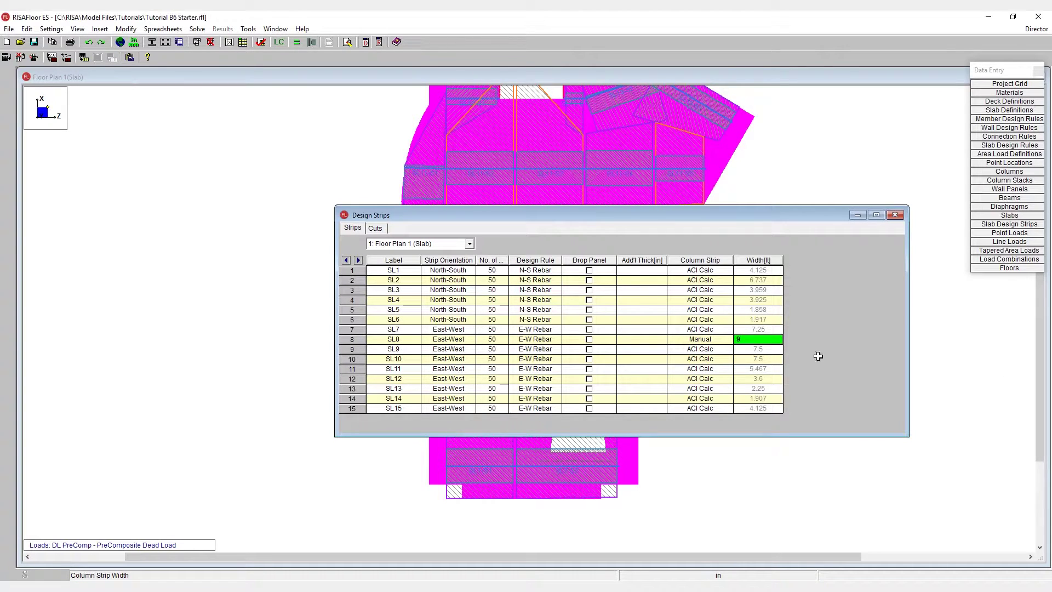
pyautogui.click(765, 350)
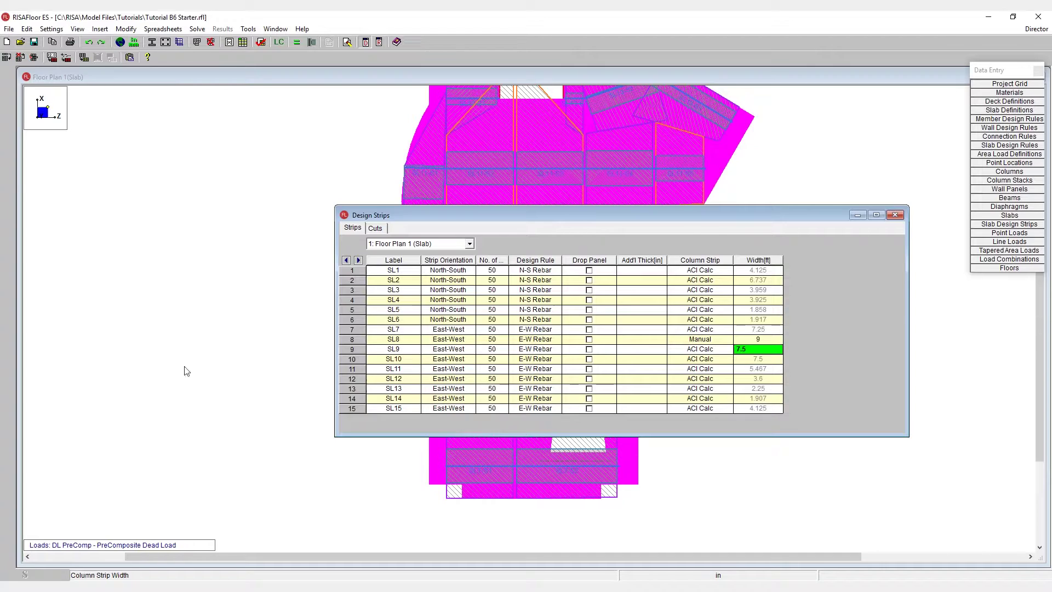
pyautogui.click(278, 391)
pyautogui.scroll(1, 489, 430)
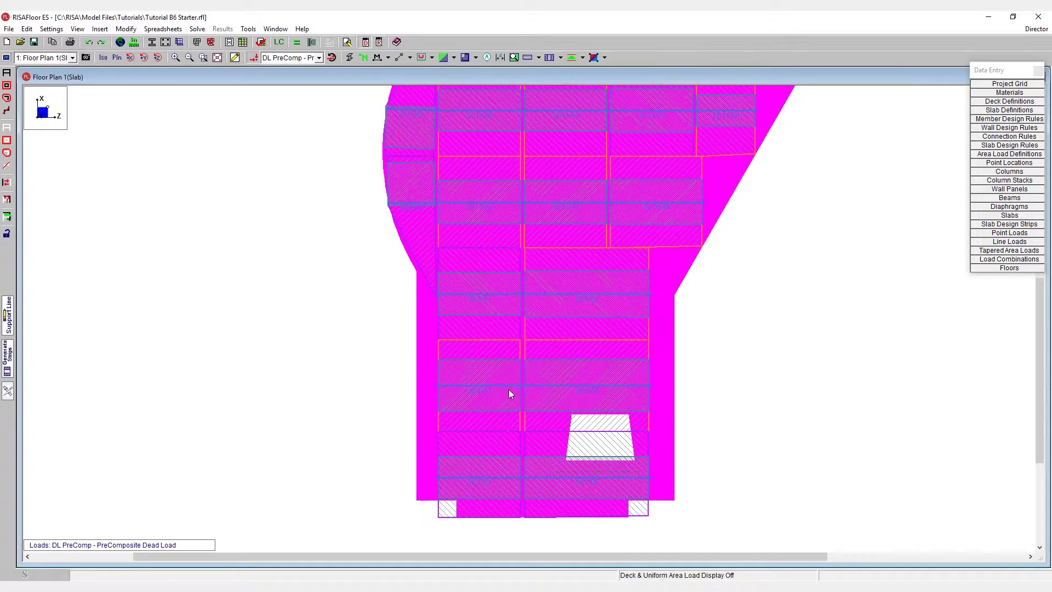
pyautogui.scroll(-1, 502, 398)
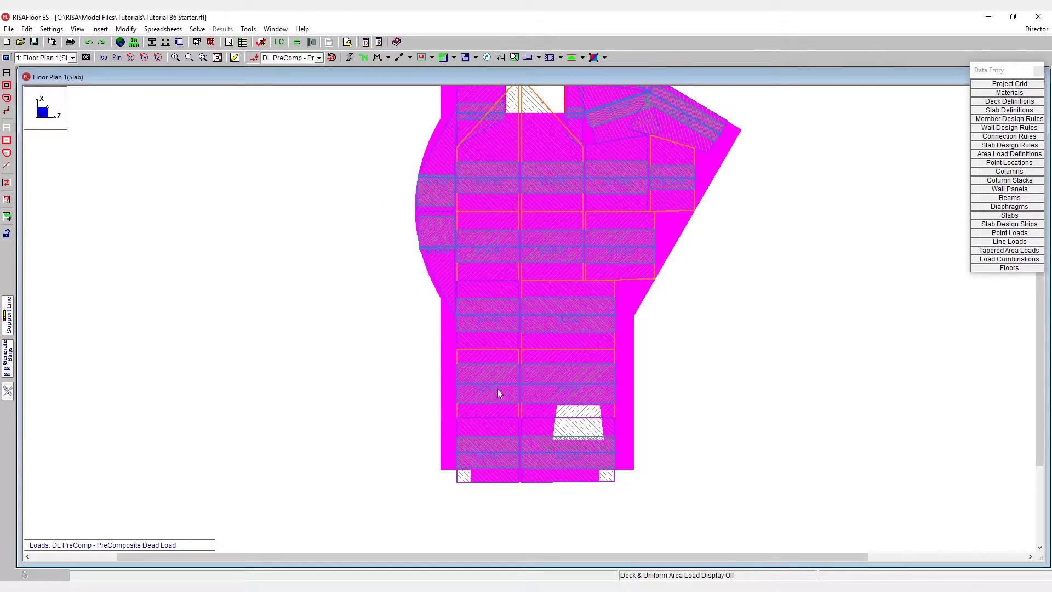
# - In Support Line Modify Properties, leave Column Strip Width Manual but unchecked, and apply
pyautogui.click(9, 317)
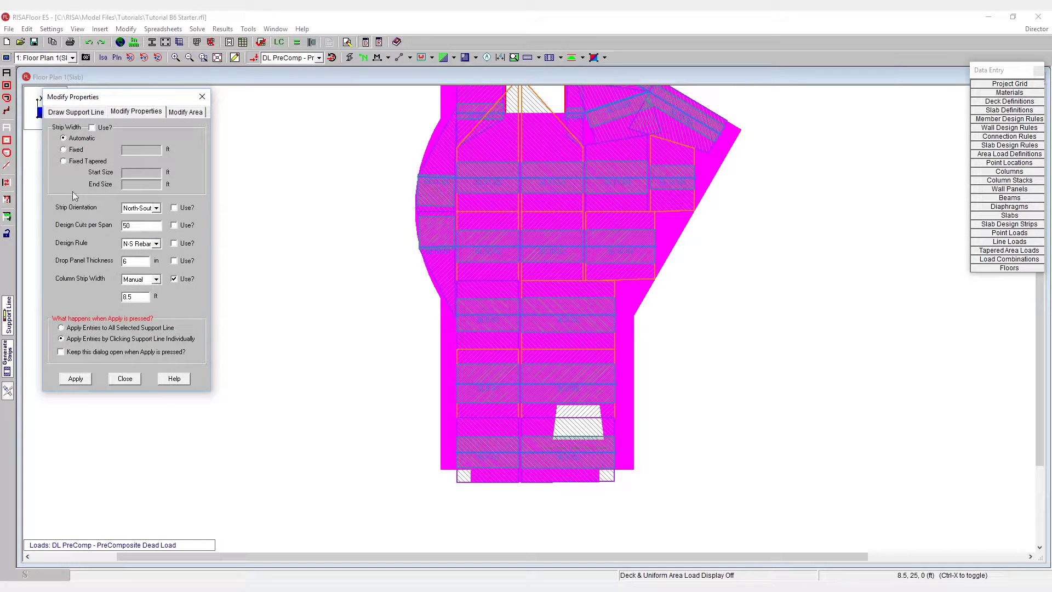
pyautogui.click(70, 112)
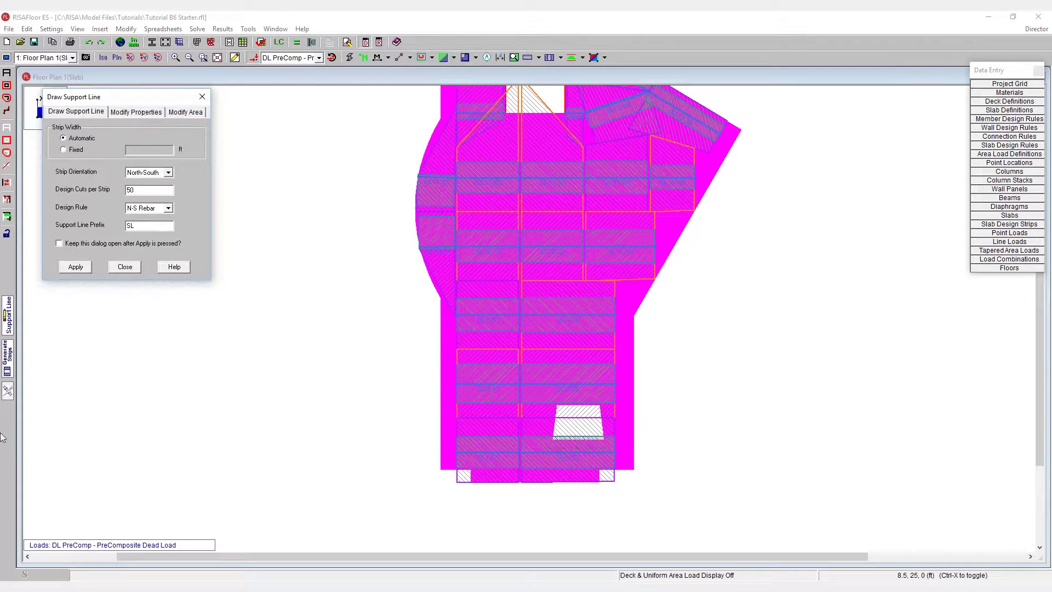
pyautogui.click(137, 113)
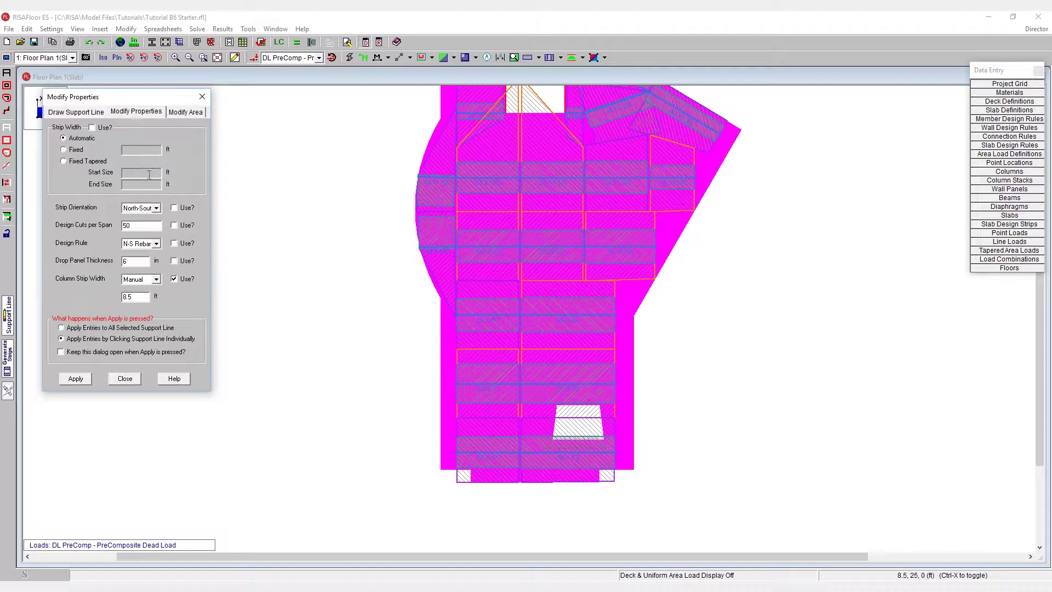
pyautogui.click(155, 280)
pyautogui.click(145, 297)
pyautogui.click(175, 279)
pyautogui.click(82, 381)
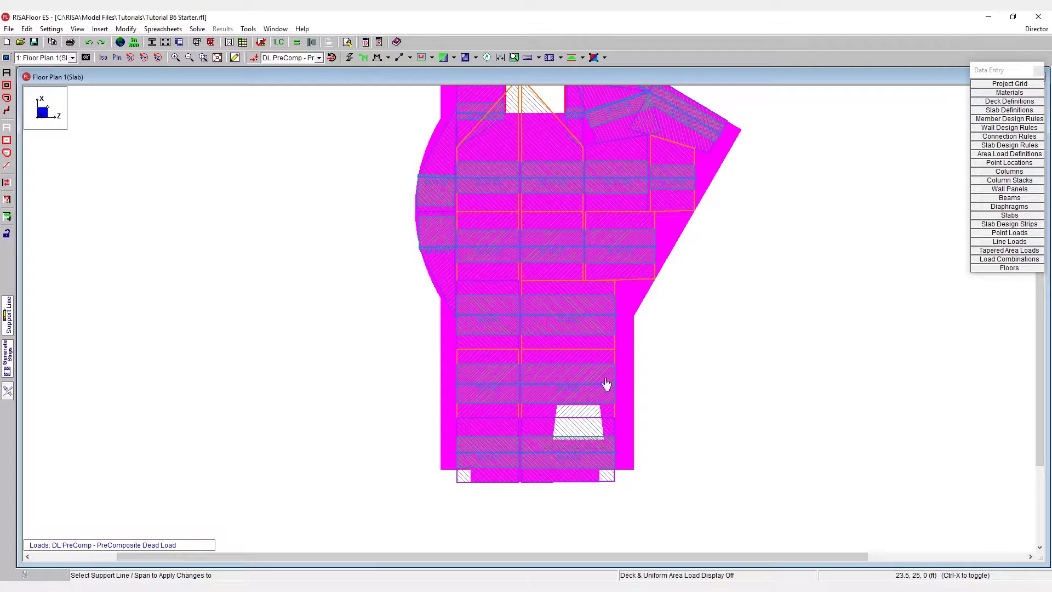
# - Zoom around the slab to inspect its strips, then show the Drawing Toolbar
pyautogui.scroll(-2, 646, 475)
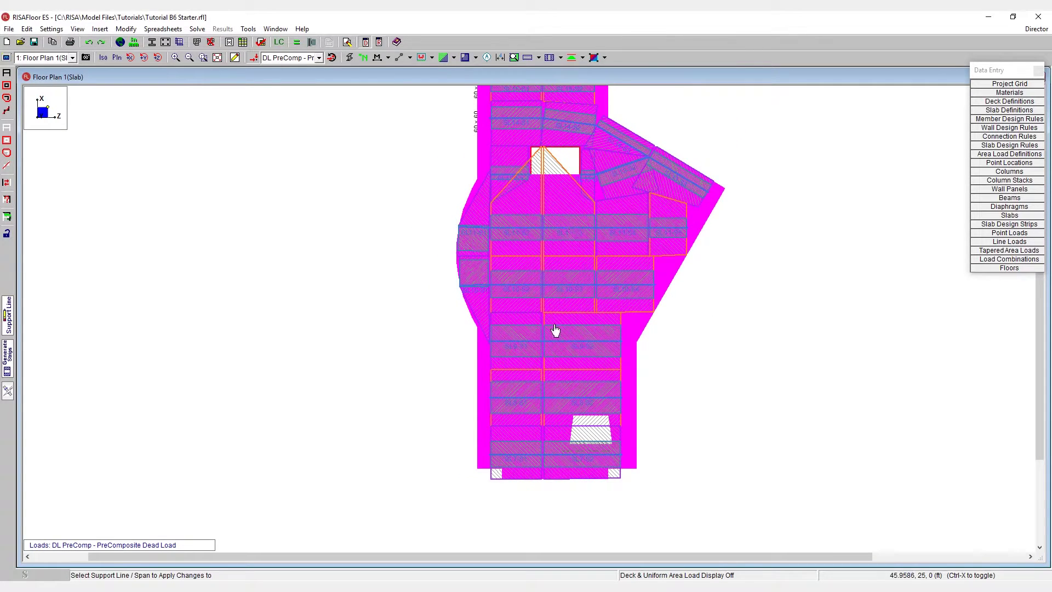
pyautogui.scroll(2, 516, 357)
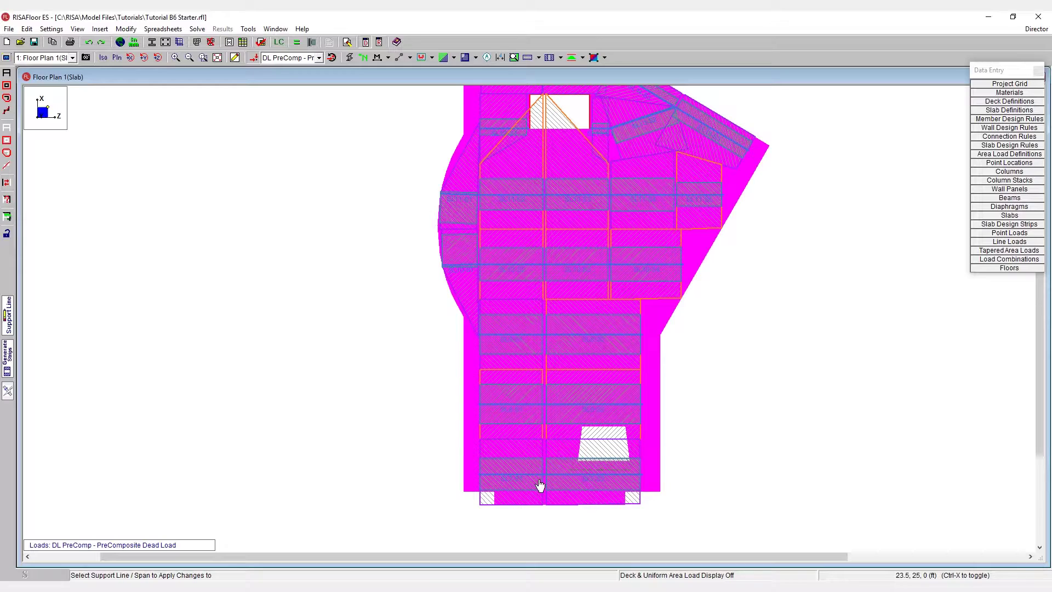
pyautogui.scroll(3, 561, 460)
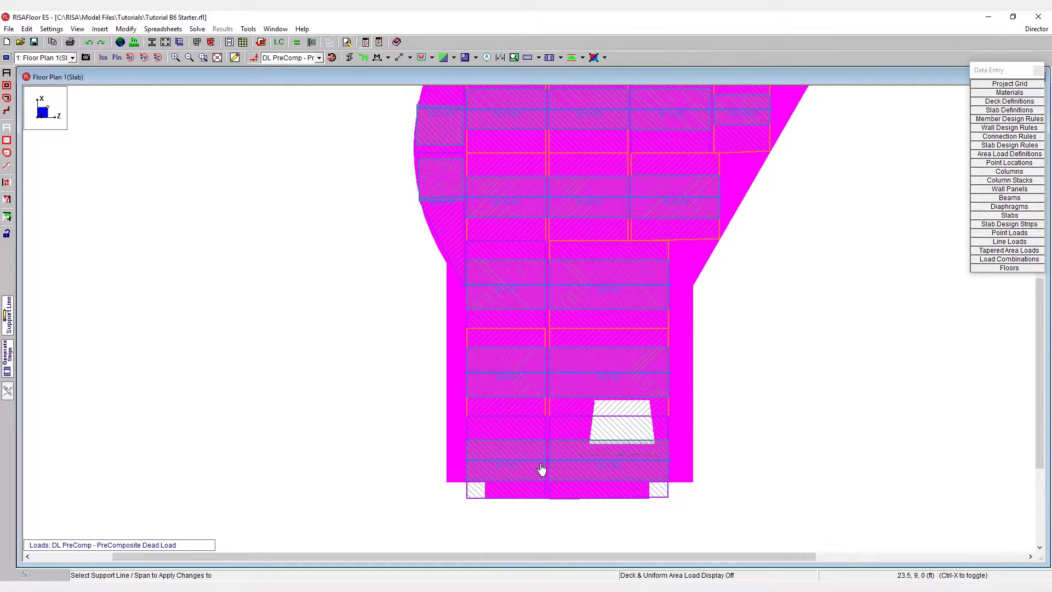
pyautogui.scroll(-1, 540, 469)
pyautogui.scroll(-1, 526, 474)
pyautogui.scroll(1, 495, 282)
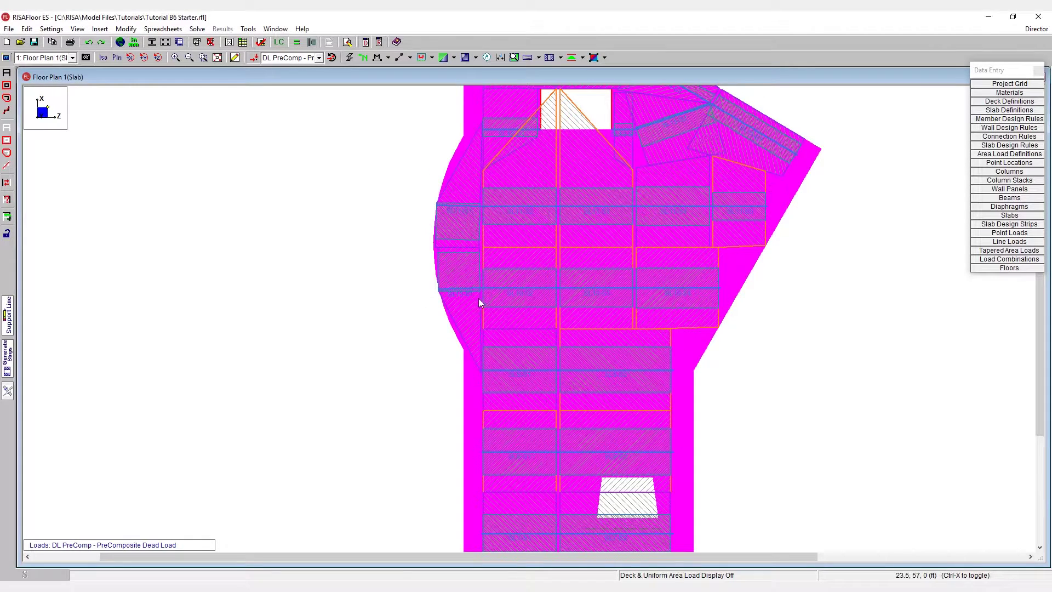
pyautogui.scroll(-2, 417, 425)
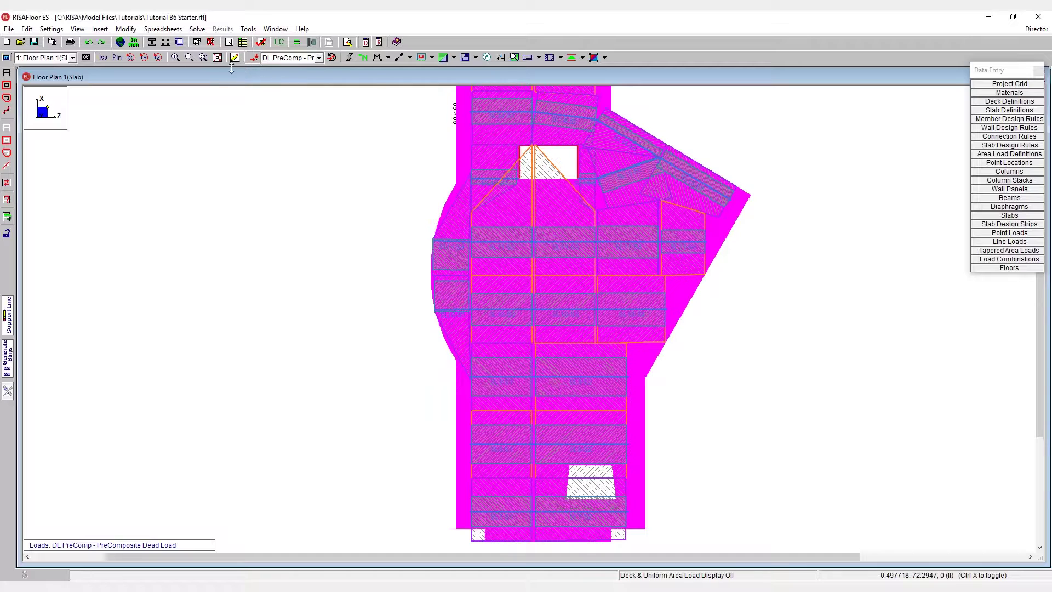
pyautogui.scroll(-1, 376, 413)
pyautogui.scroll(1, 506, 159)
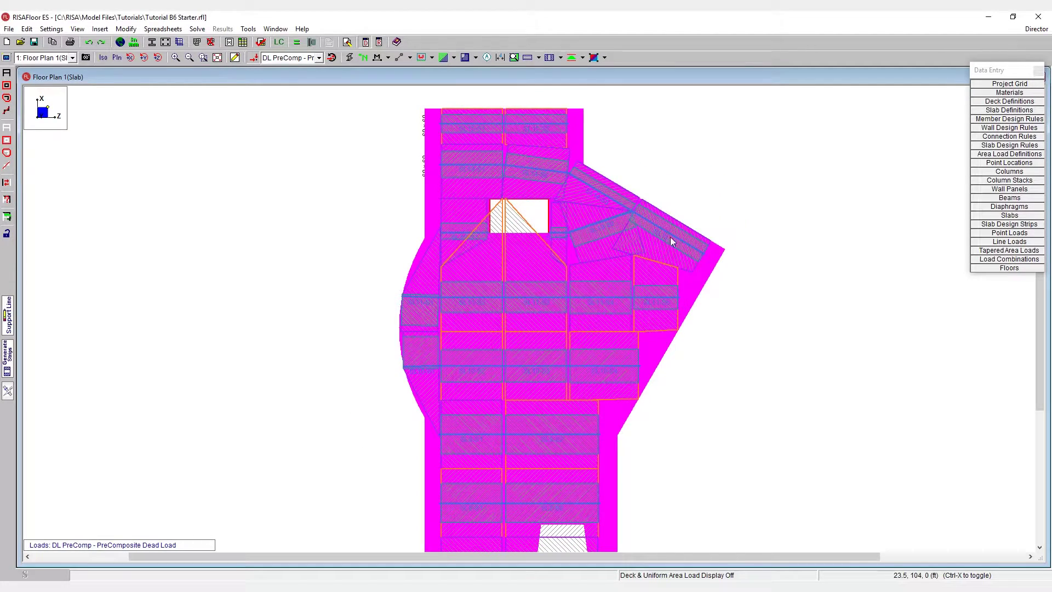
pyautogui.click(236, 57)
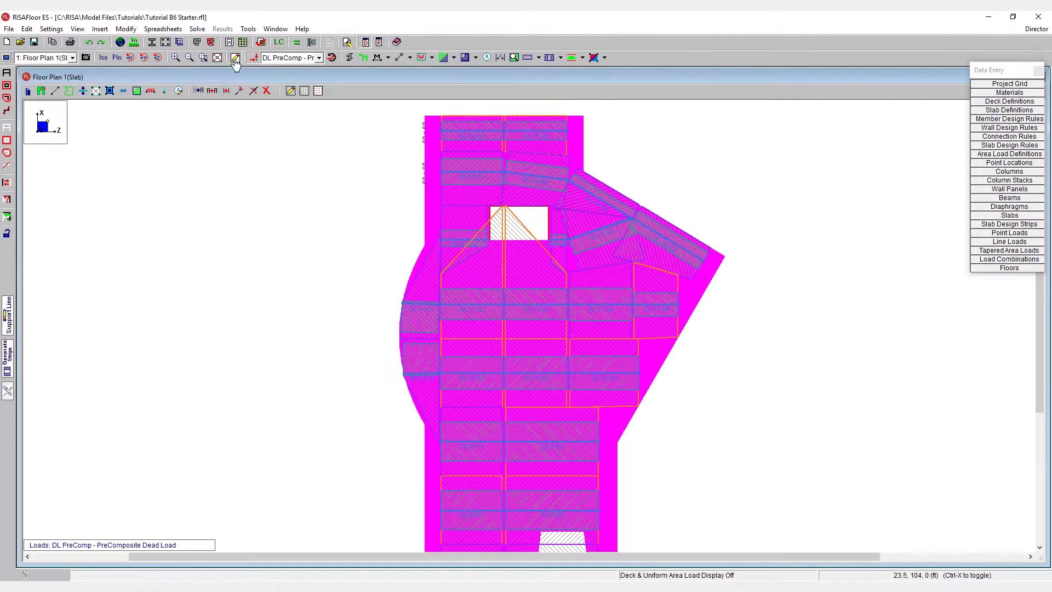
# - Delete the upper slab design strip using single-item delete mode
pyautogui.click(267, 91)
pyautogui.click(106, 346)
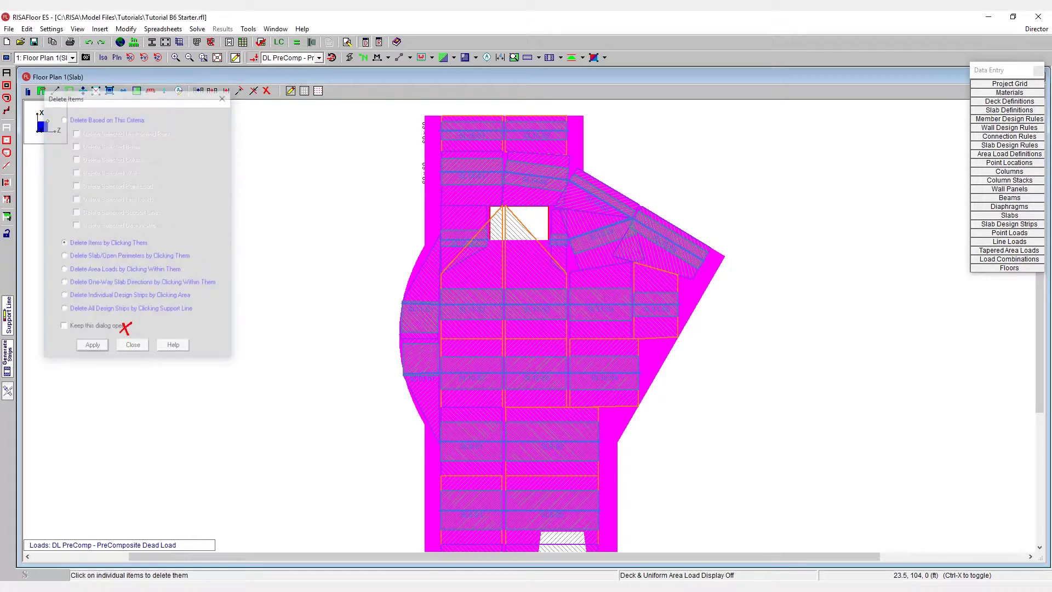
pyautogui.click(472, 174)
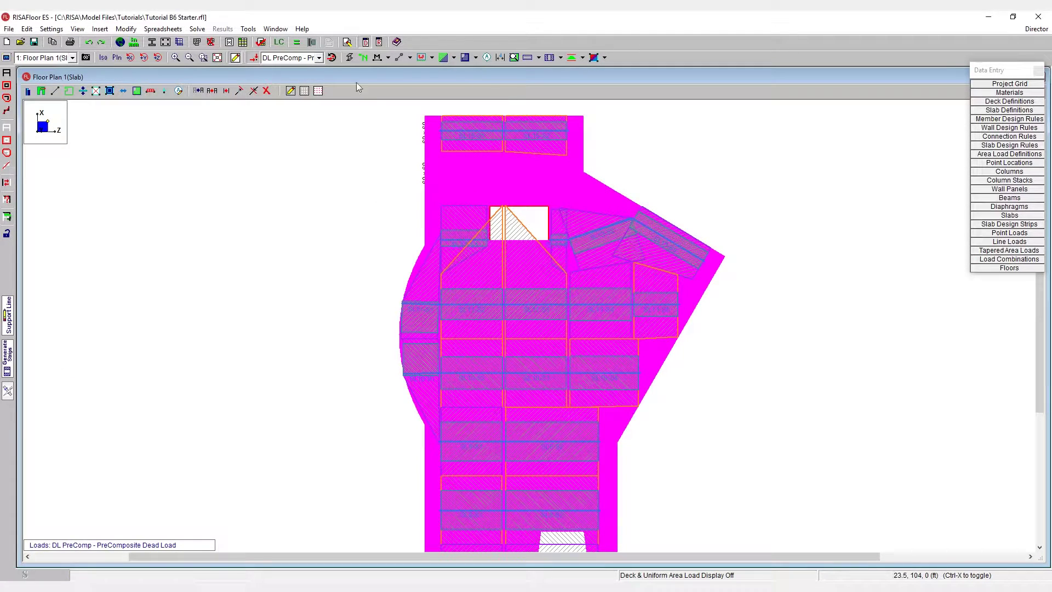
pyautogui.click(351, 58)
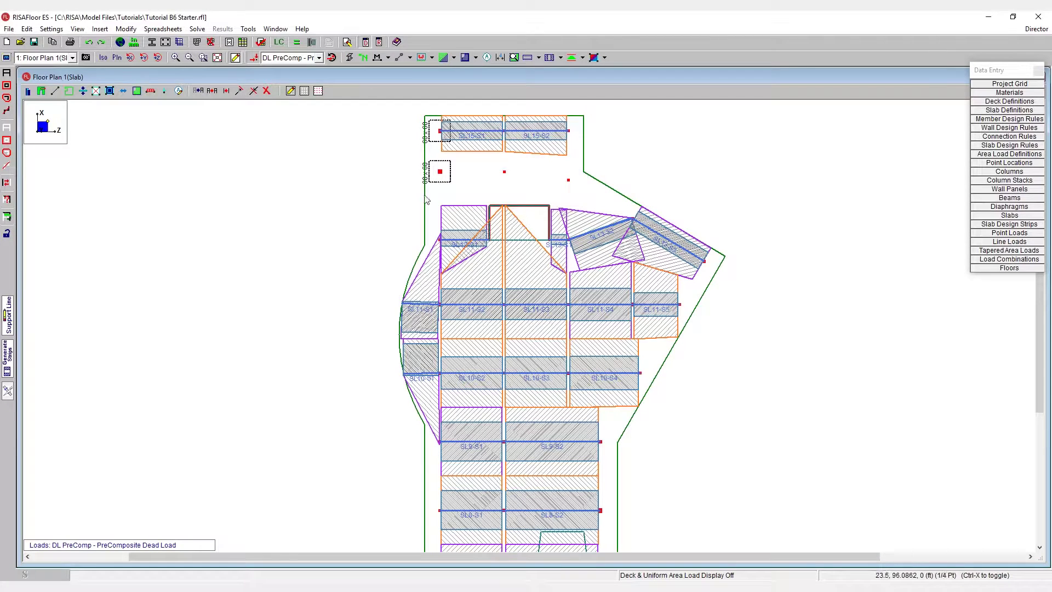
# - Apply the Draw Support Line settings, then end drawing mode so all support lines show
pyautogui.click(8, 326)
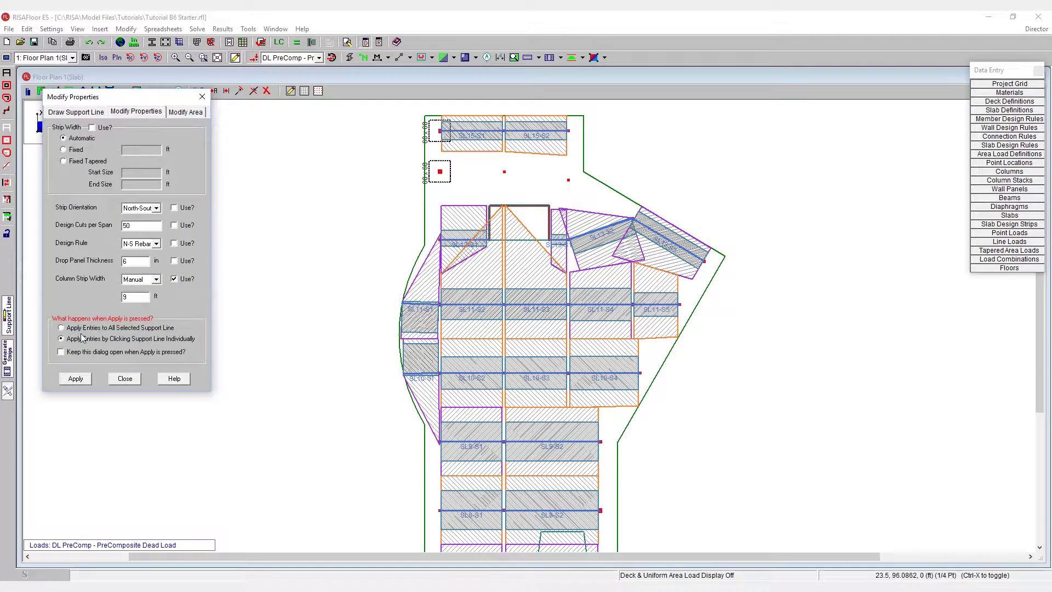
pyautogui.click(66, 113)
pyautogui.click(77, 266)
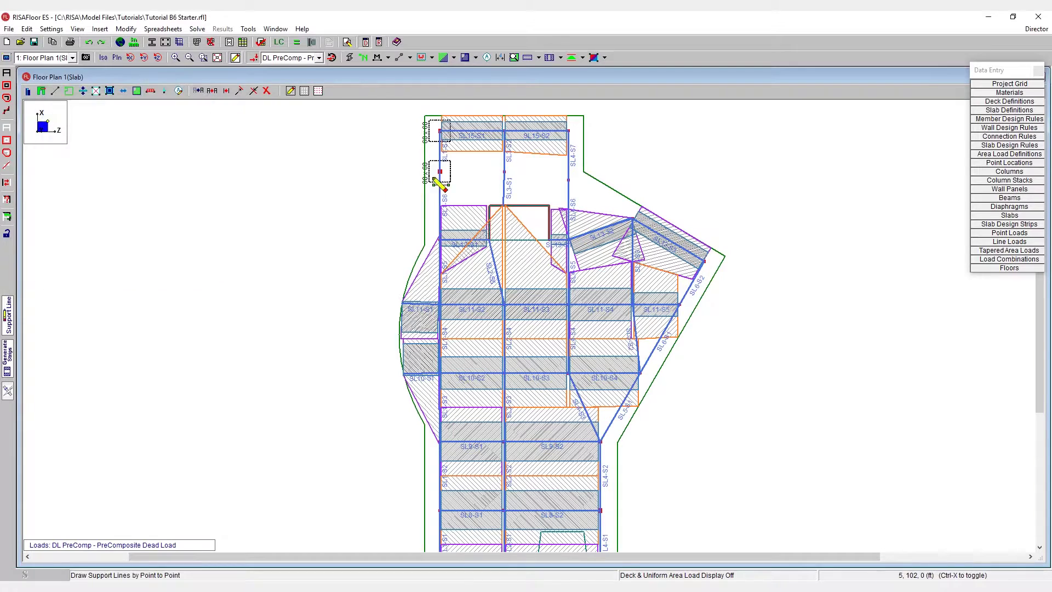
pyautogui.rightClick(126, 187)
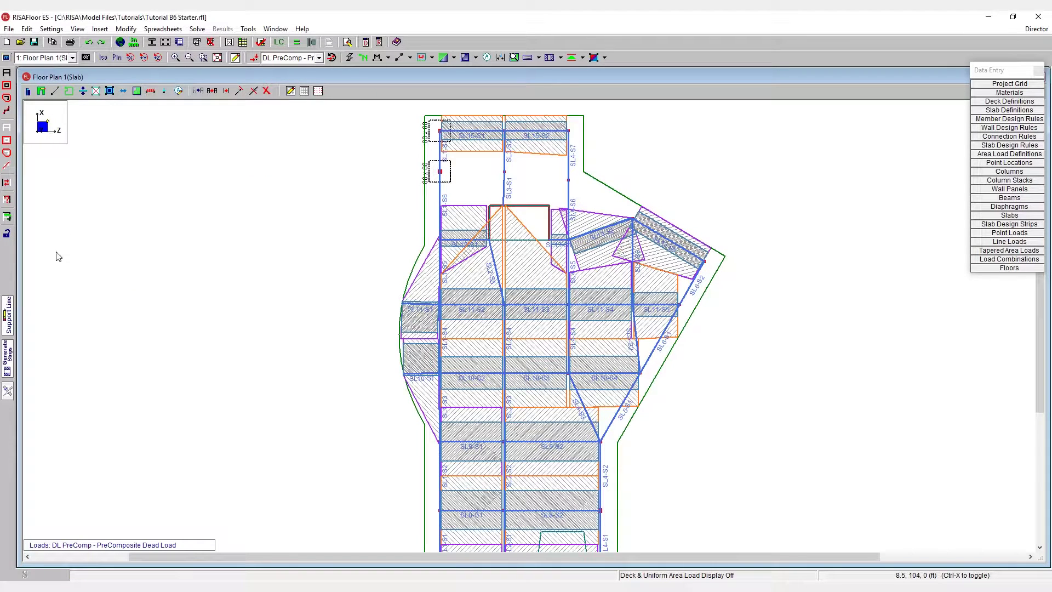
# - Set Draw Support Line to East-West strip orientation with the E-W Rebar design rule
pyautogui.click(9, 323)
pyautogui.click(156, 176)
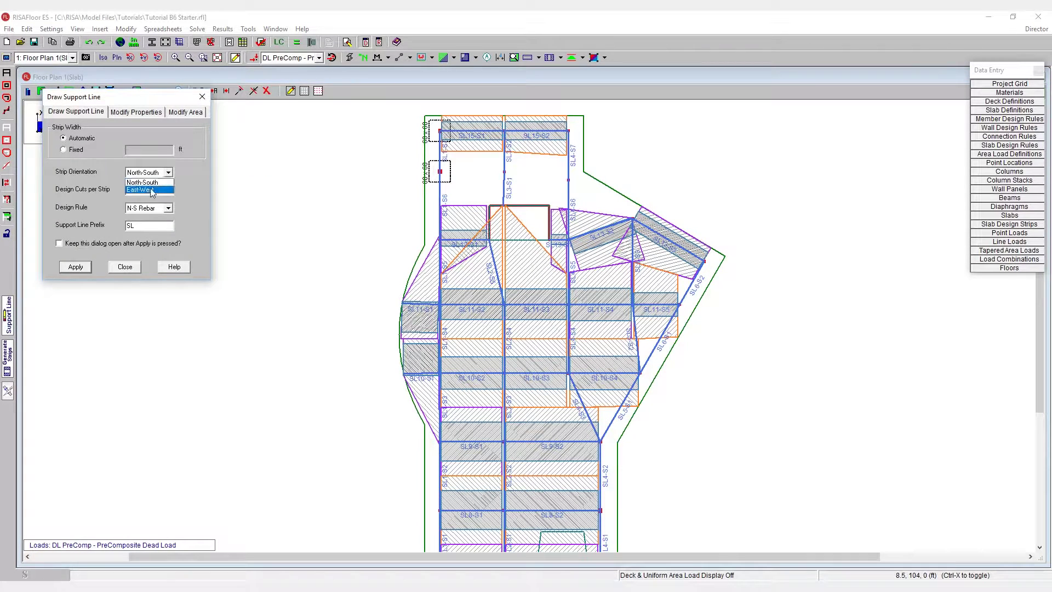
pyautogui.click(143, 191)
pyautogui.click(152, 209)
pyautogui.click(144, 224)
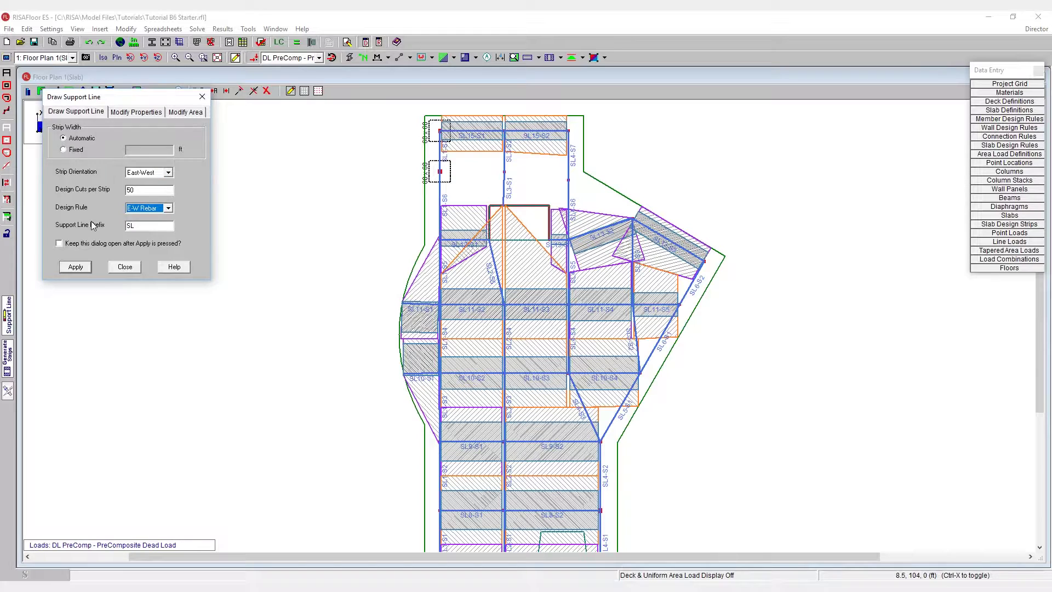
pyautogui.click(74, 267)
# - Draw support line pieces from the upper-left column to SL3, SL4 and the apex, then regenerate strips
pyautogui.click(440, 172)
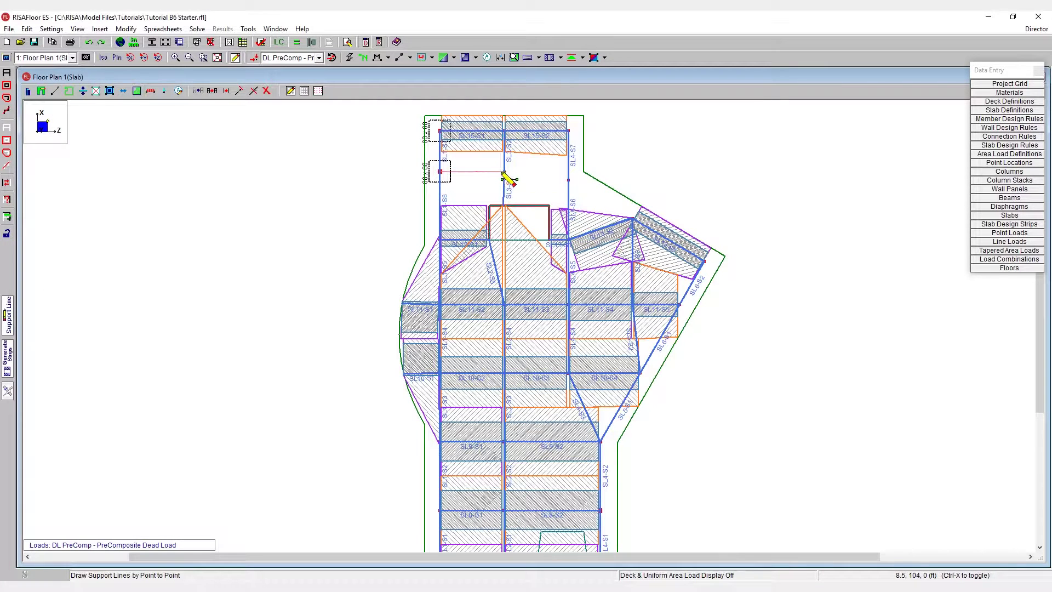
pyautogui.click(504, 172)
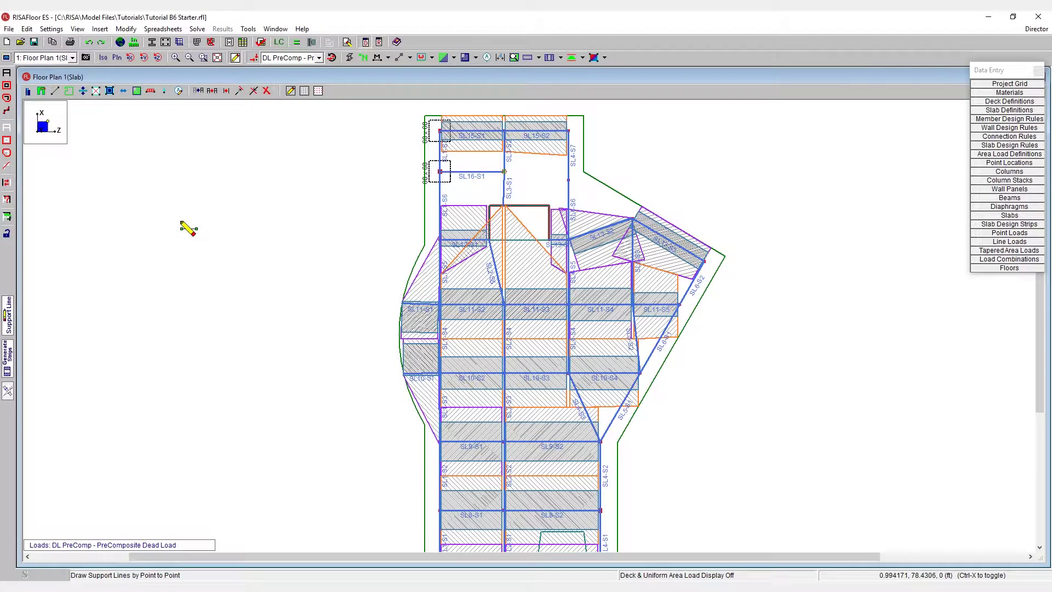
pyautogui.click(512, 175)
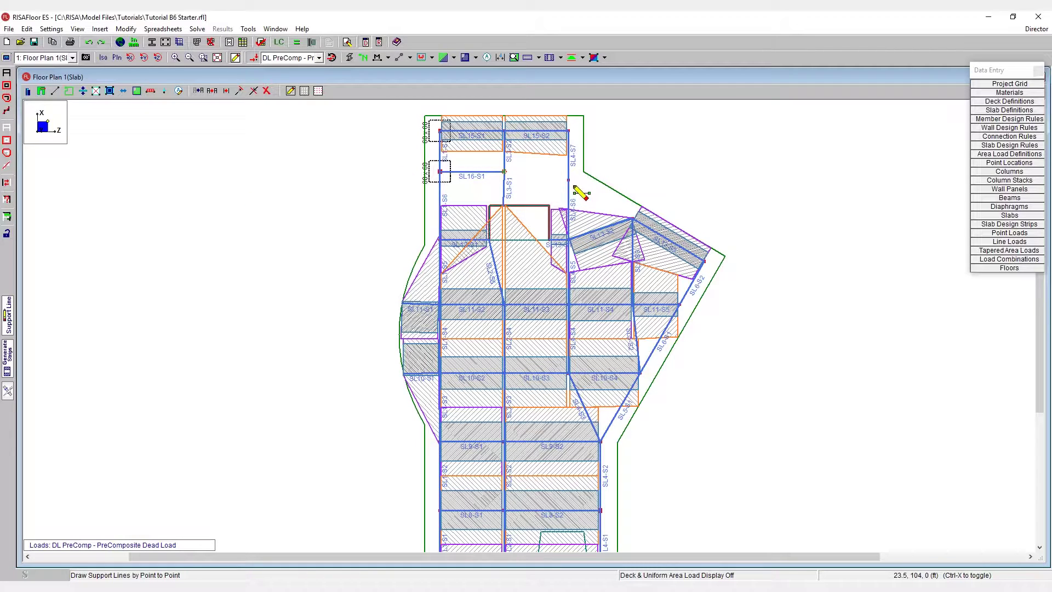
pyautogui.click(569, 181)
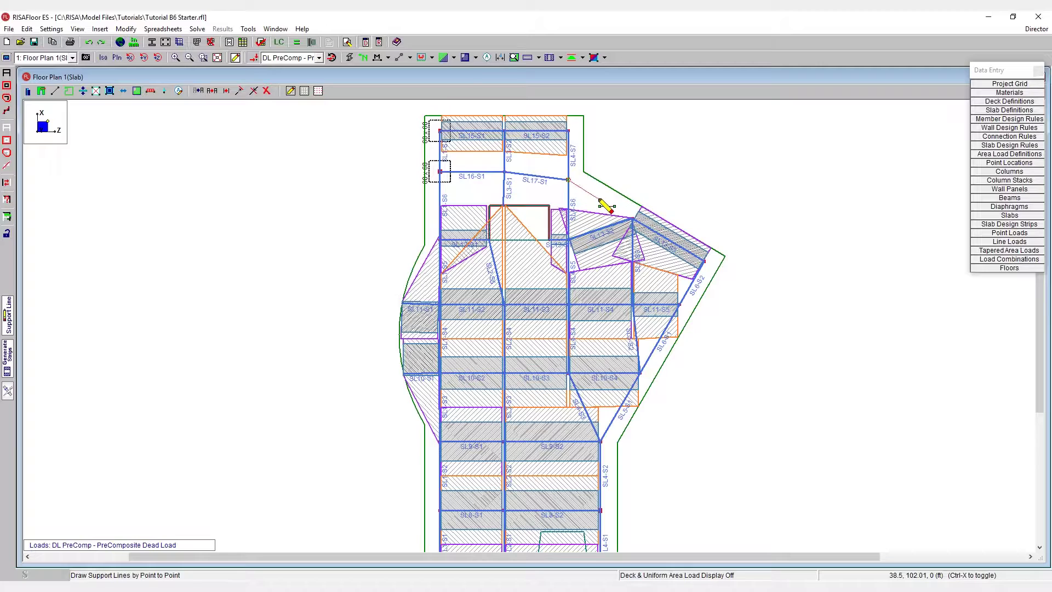
pyautogui.scroll(2, 634, 219)
pyautogui.click(634, 220)
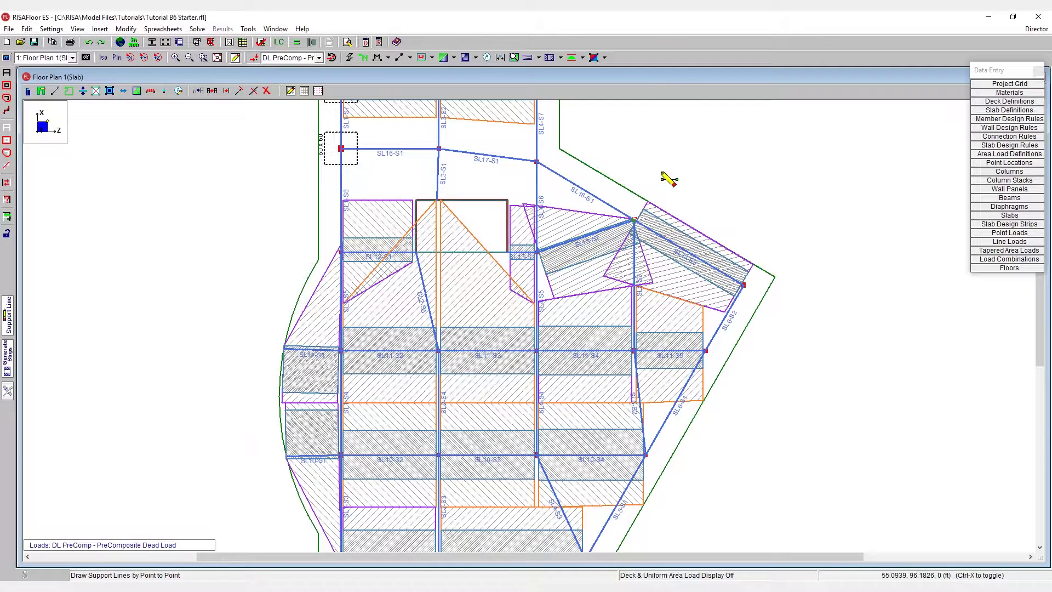
pyautogui.press('Escape')
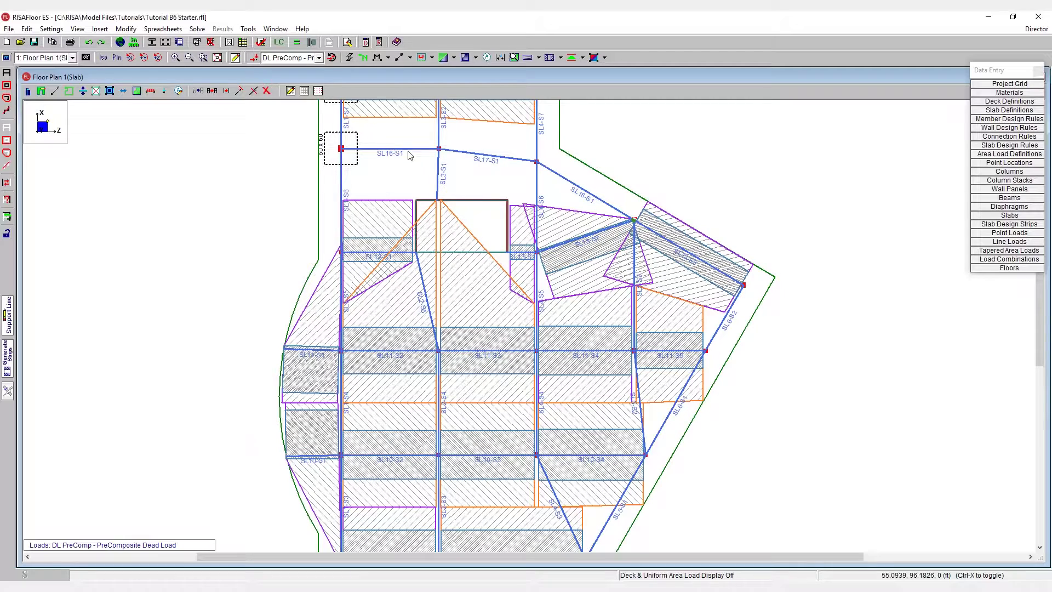
pyautogui.click(8, 365)
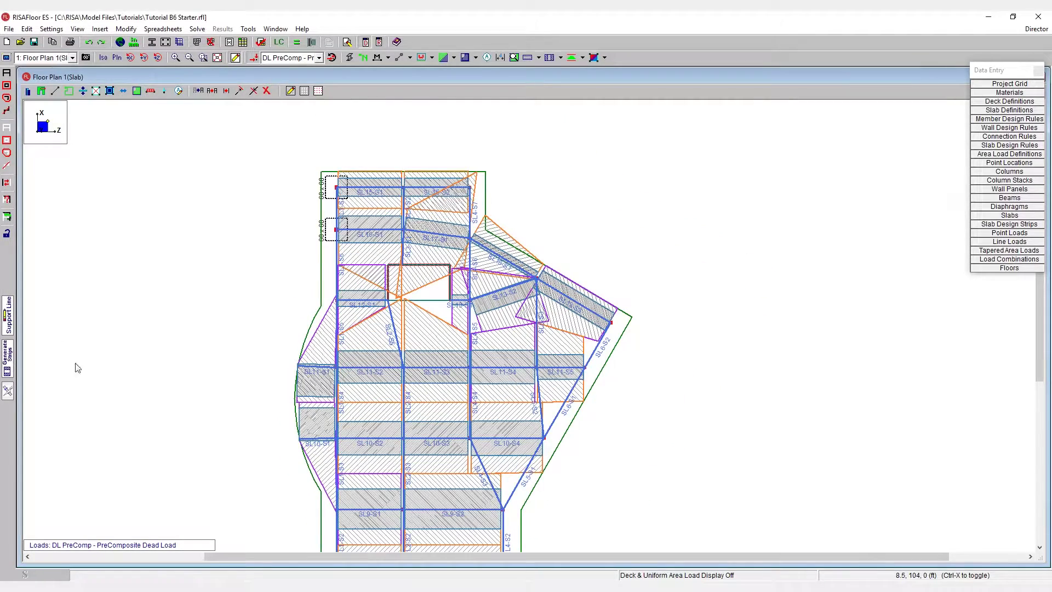
# - Set the support-line modify Column Strip Width to Manual 10 ft with Use checked
pyautogui.click(9, 325)
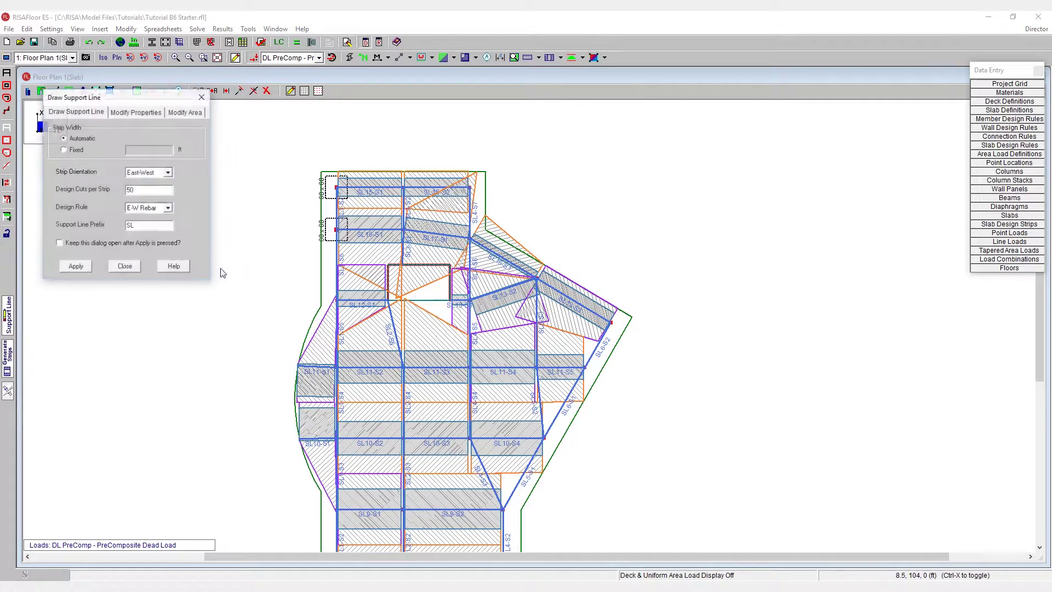
pyautogui.click(123, 112)
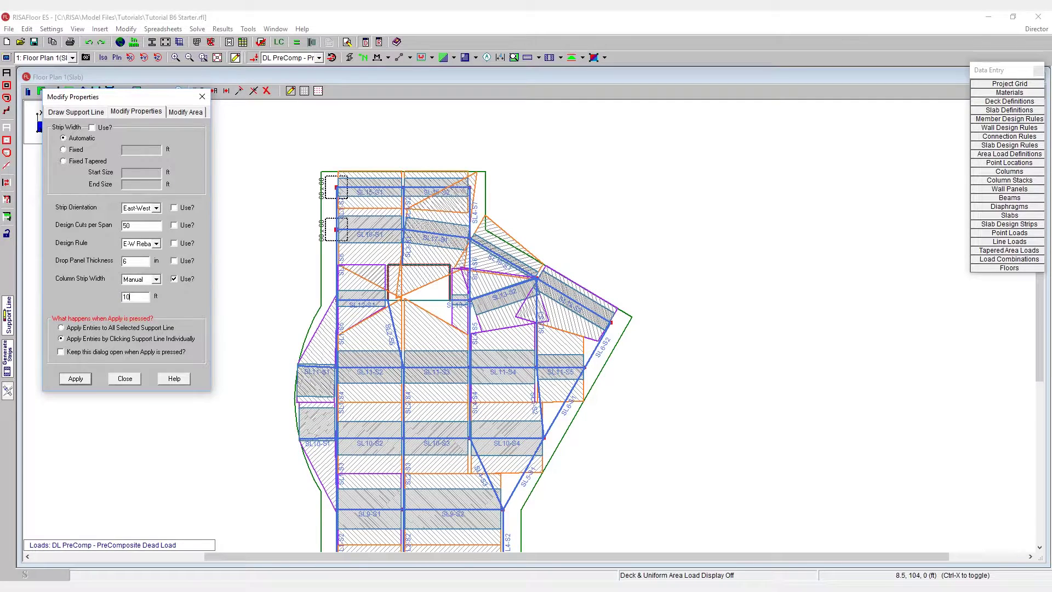
pyautogui.press('Return')
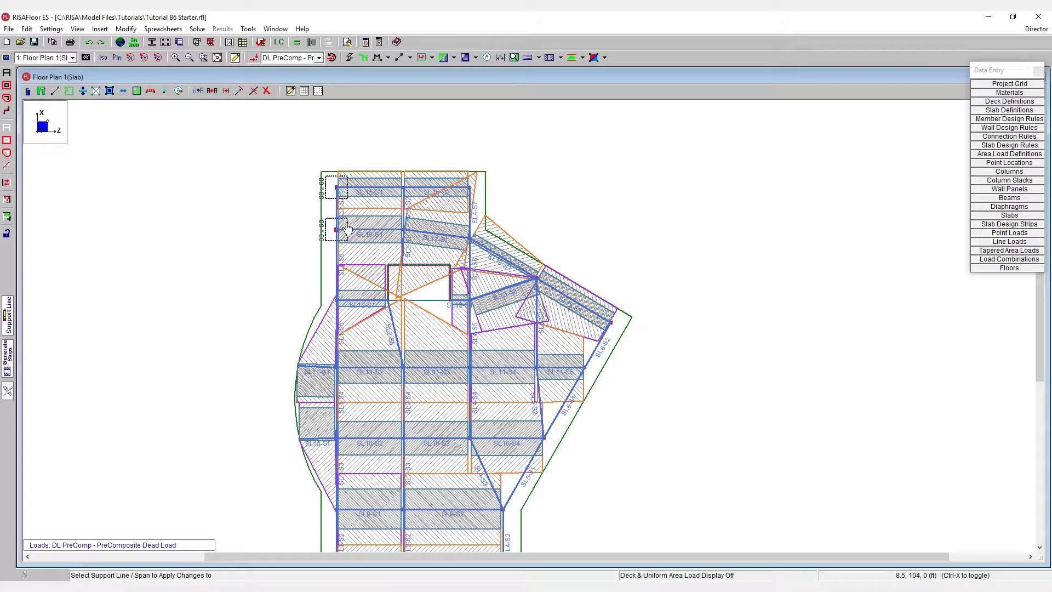
pyautogui.scroll(3, 345, 229)
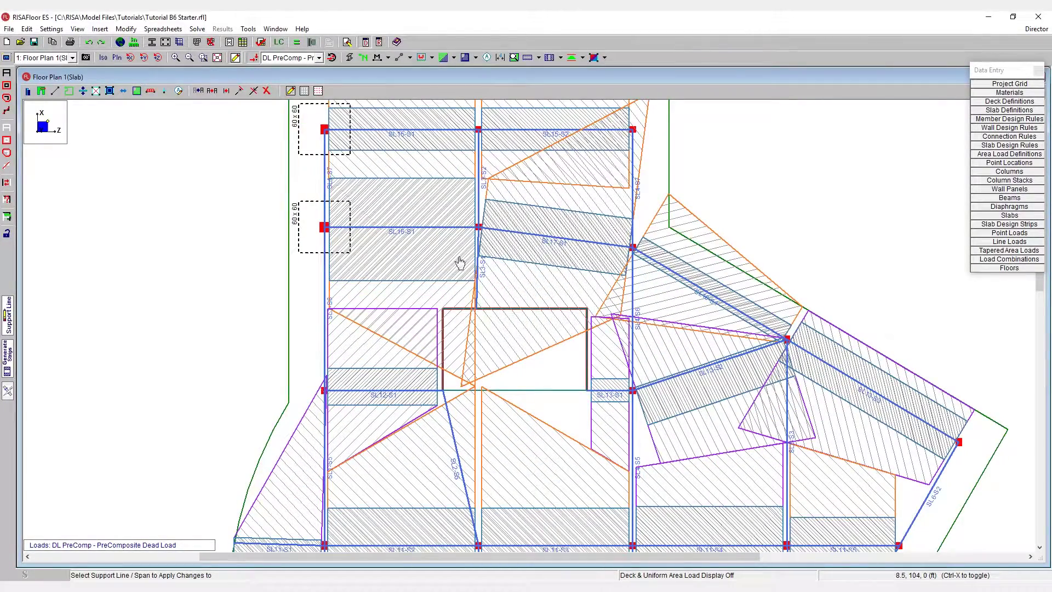
# - Apply the manual 10 ft column strip width to the selected support line and zoom out over the slab
pyautogui.click(685, 283)
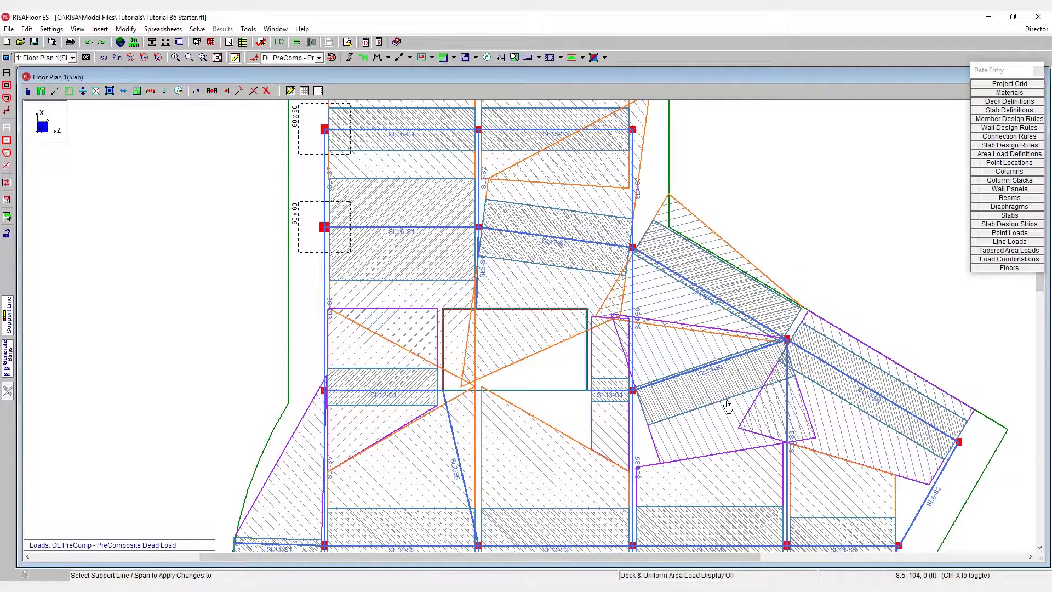
pyautogui.scroll(-1, 670, 347)
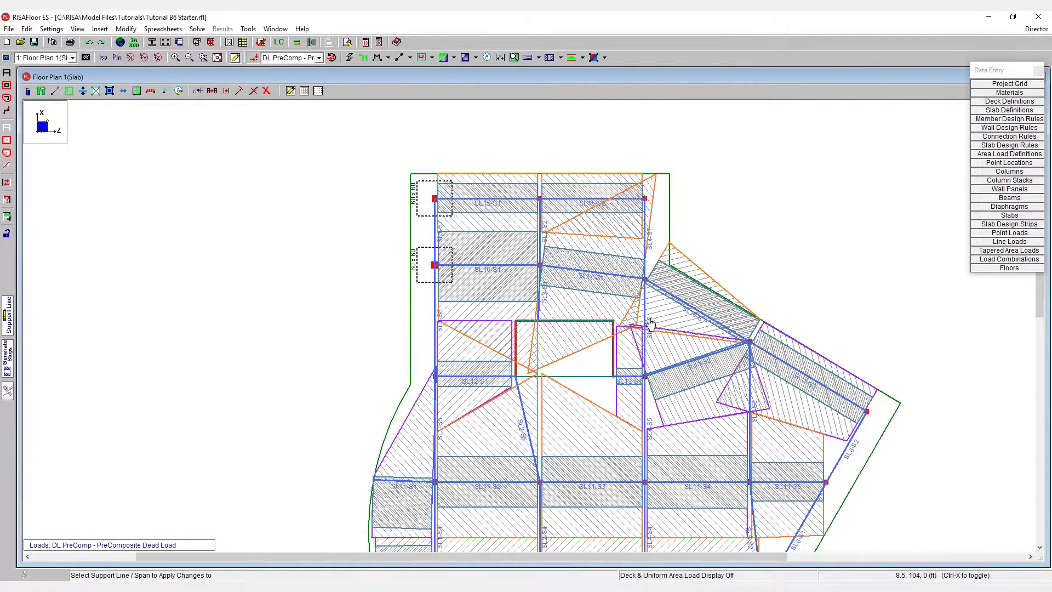
pyautogui.scroll(-1, 438, 263)
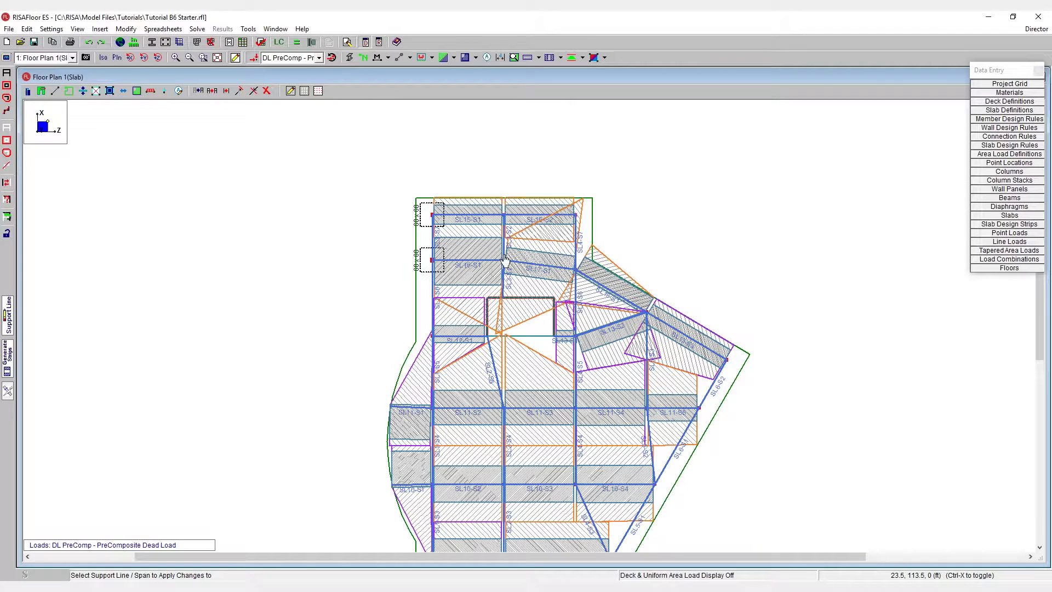
pyautogui.scroll(-2, 692, 277)
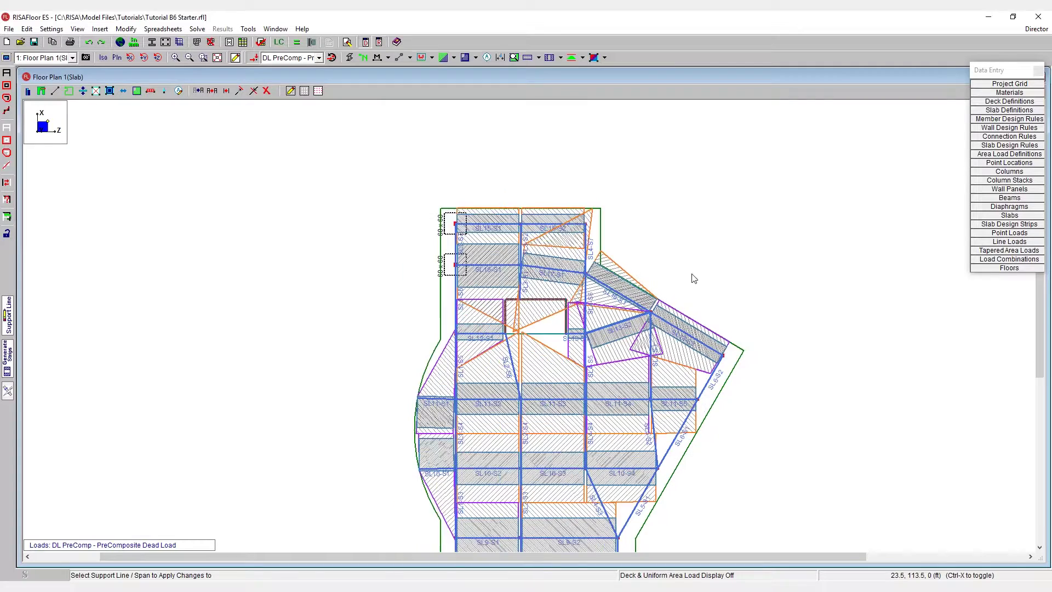
pyautogui.scroll(-1, 414, 429)
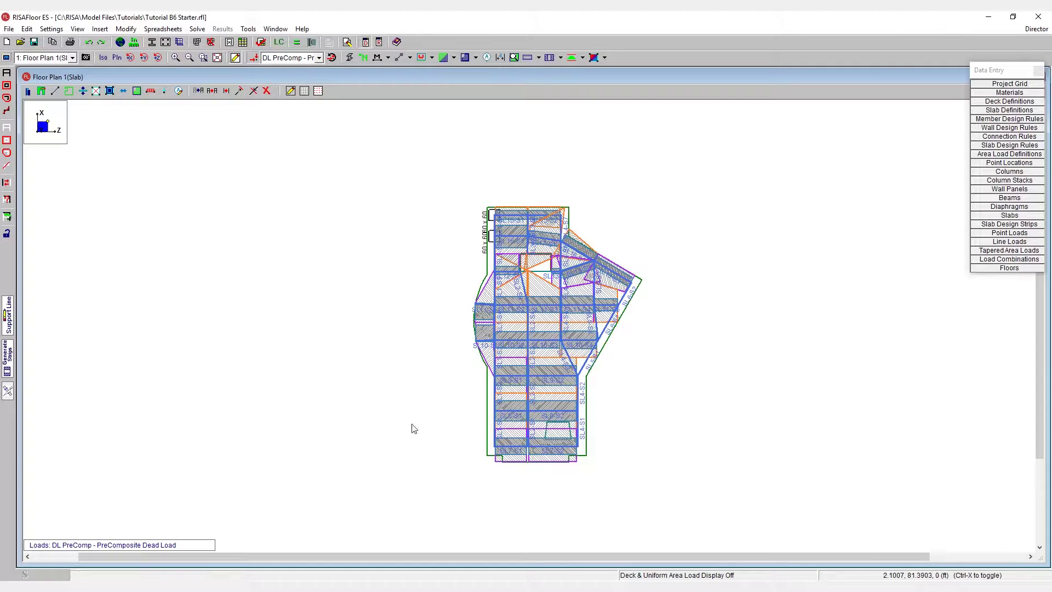